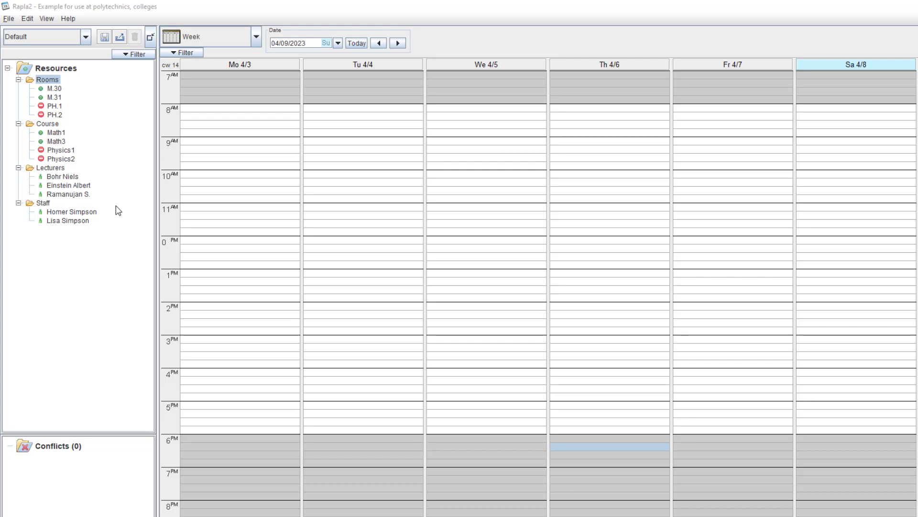
# - Add a new template named 'Calculus I' with fixed time and duration left at No, and review its permissions
pyautogui.click(28, 18)
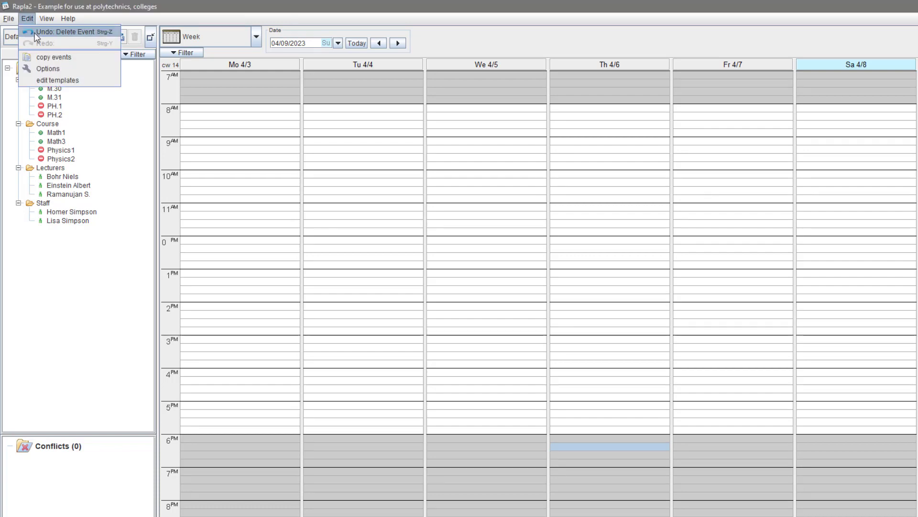
pyautogui.click(50, 81)
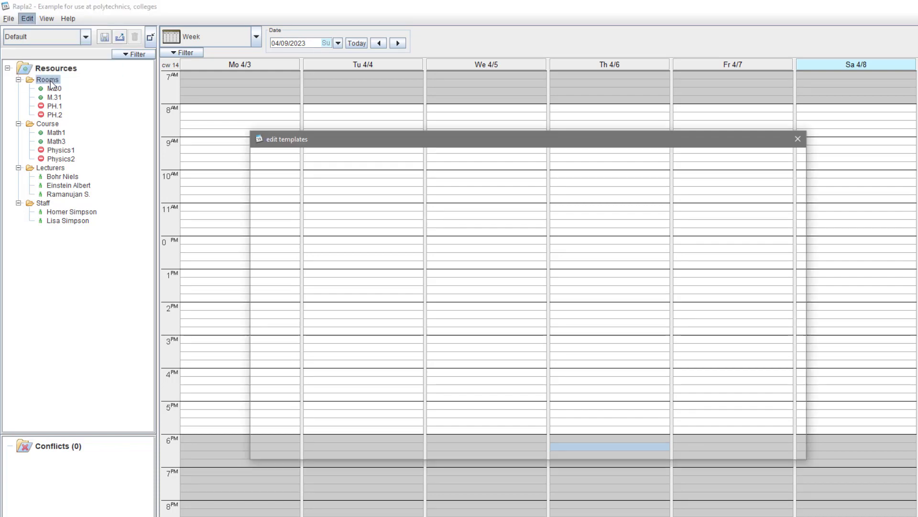
pyautogui.moveTo(366, 145); pyautogui.dragTo(365, 149)
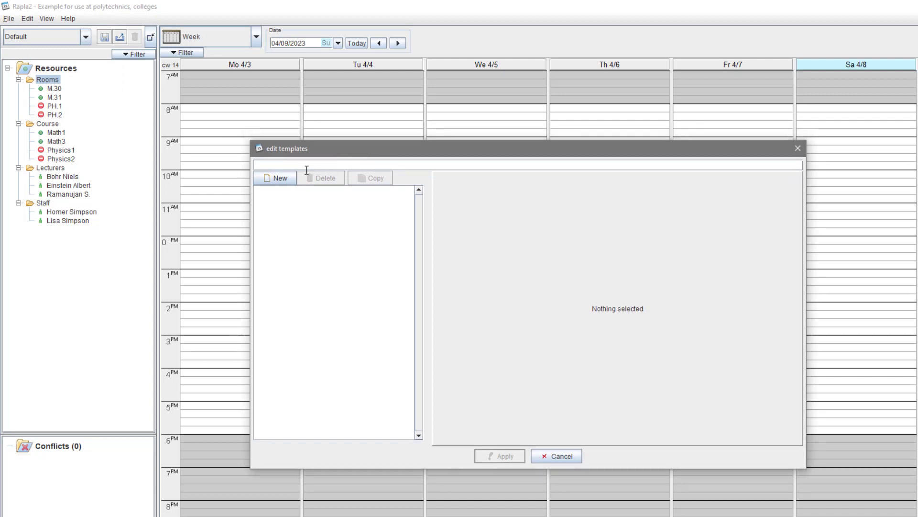
pyautogui.click(286, 177)
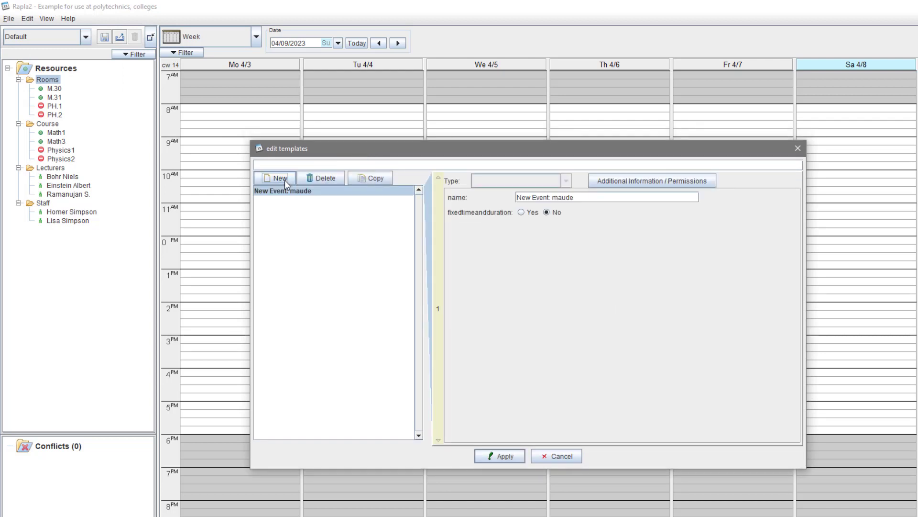
pyautogui.click(525, 215)
pyautogui.click(546, 212)
pyautogui.moveTo(550, 197); pyautogui.dragTo(506, 199)
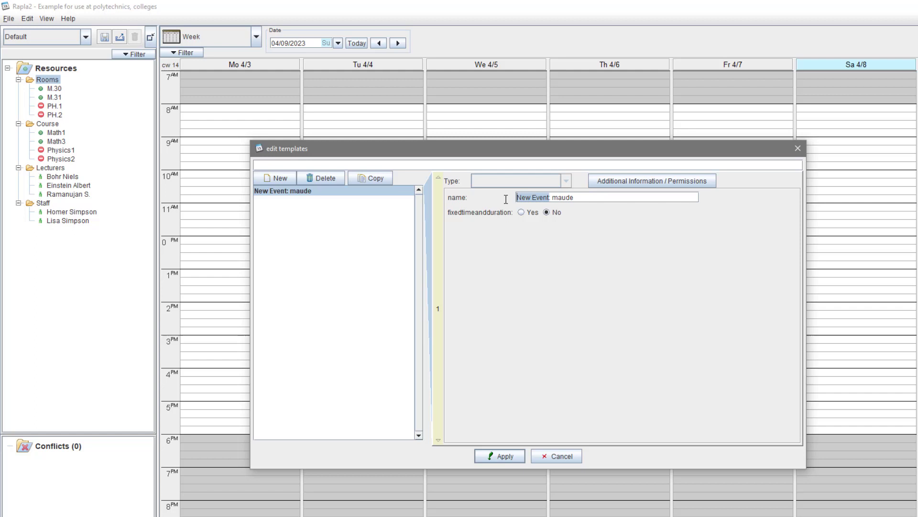
pyautogui.write('Calcu')
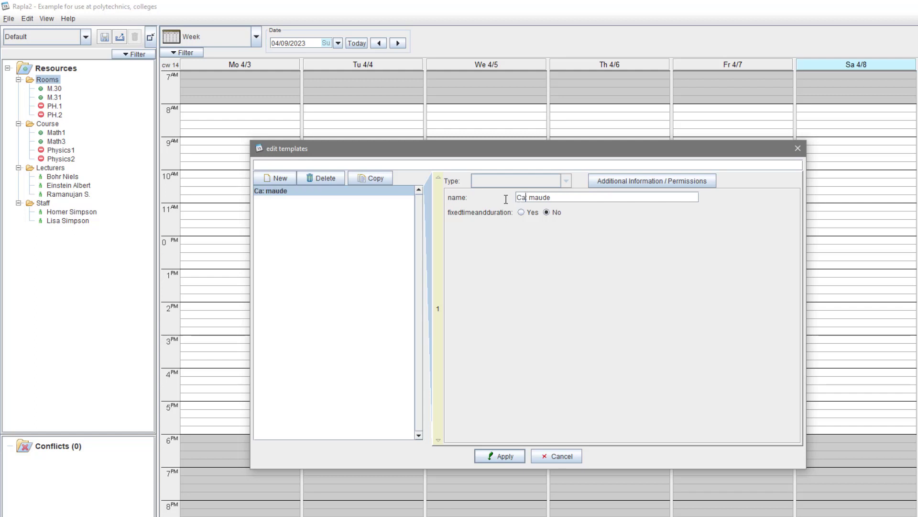
pyautogui.write('lus:')
pyautogui.write(' I')
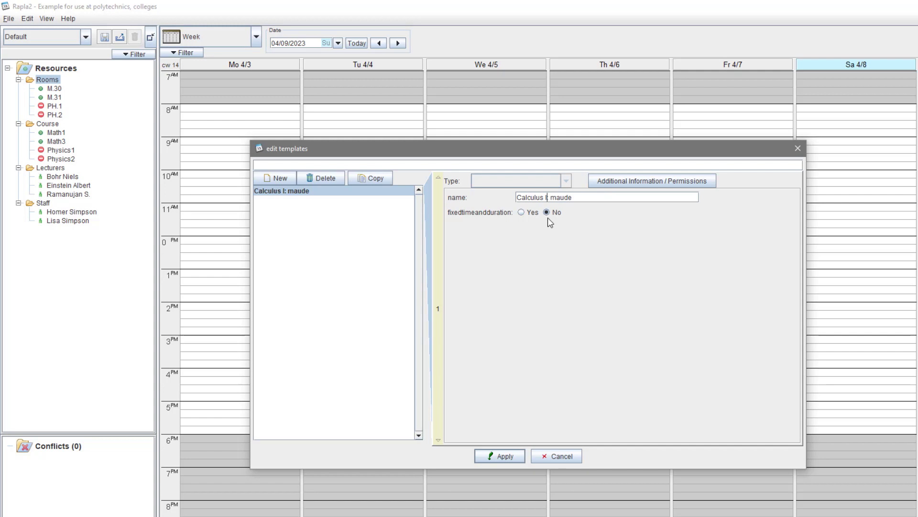
pyautogui.click(613, 181)
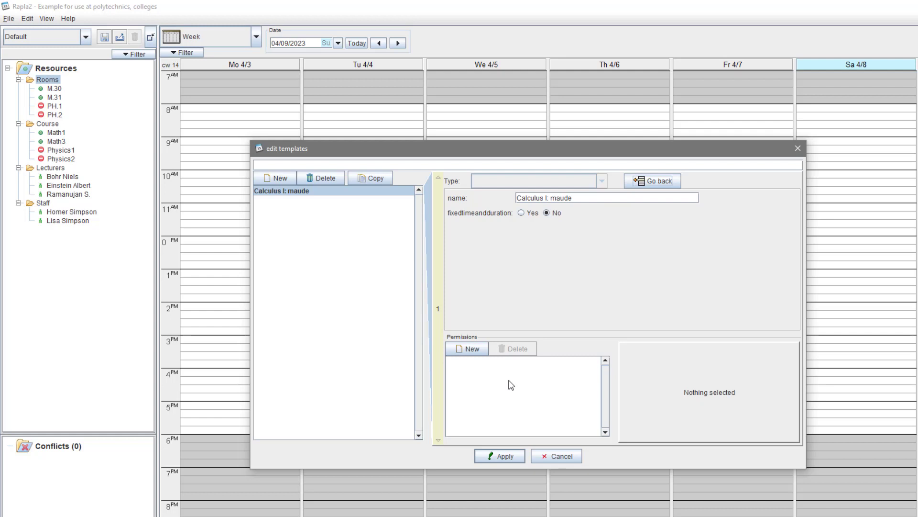
pyautogui.click(666, 182)
# - Name the template's event Calculus I, ending at 2:30 PM, repeating weekly 10 times
pyautogui.click(511, 457)
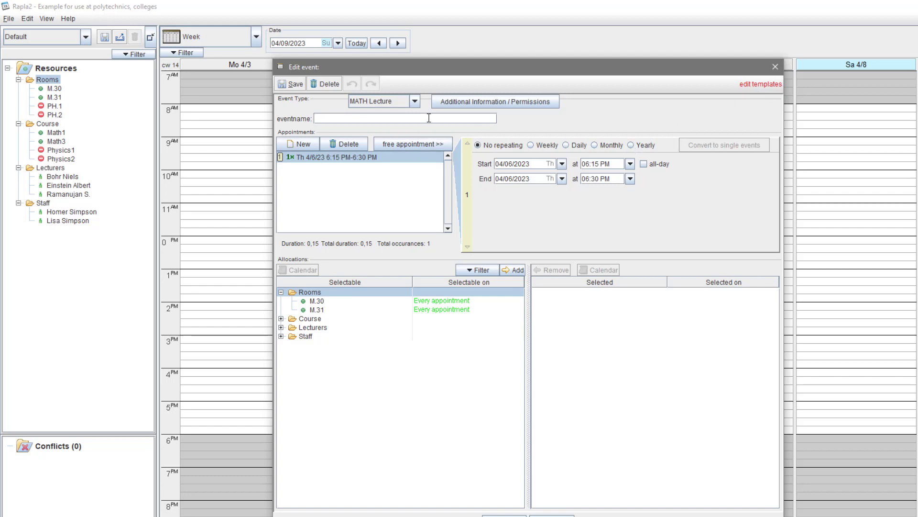
pyautogui.write('Calculus I')
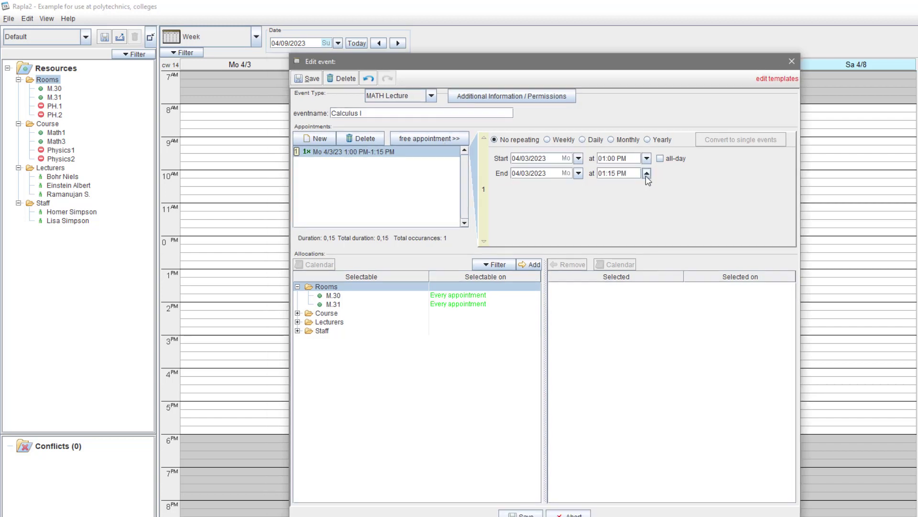
pyautogui.click(646, 174)
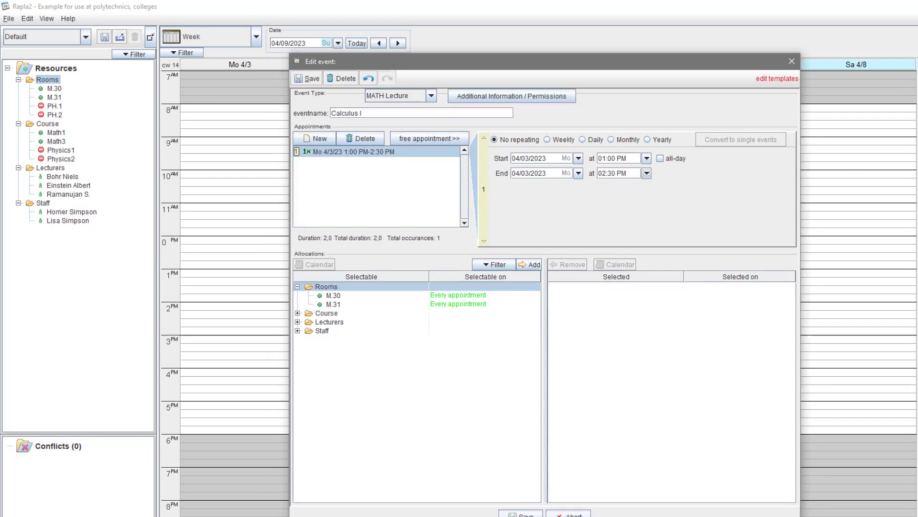
pyautogui.click(547, 140)
pyautogui.click(586, 233)
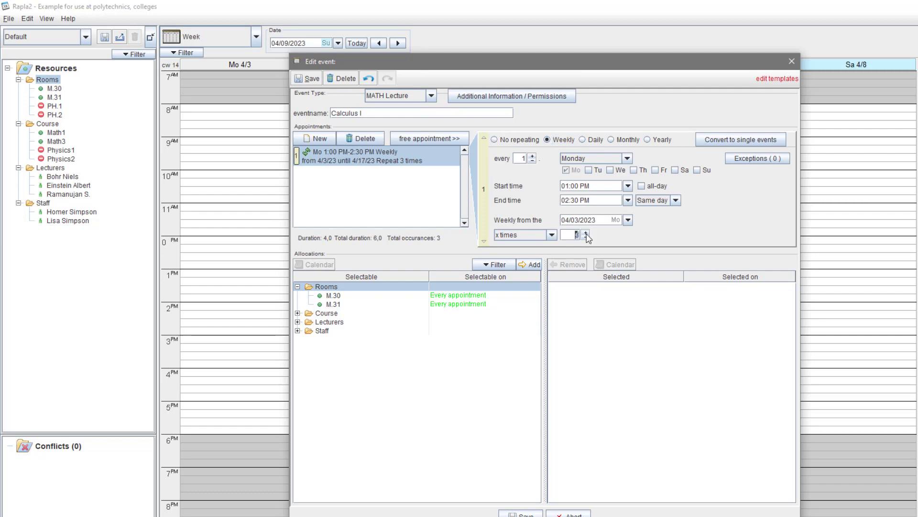
pyautogui.click(586, 233)
pyautogui.click(586, 233)
pyautogui.click(585, 233)
pyautogui.click(586, 233)
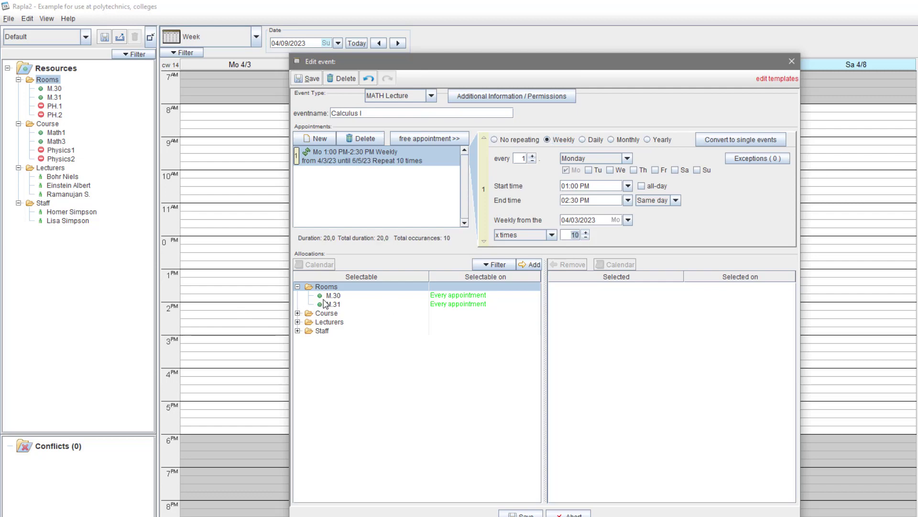
# - Allocate room M.30, course Math1 and a lecturer to the Calculus I lecture
pyautogui.click(330, 296)
pyautogui.doubleClick(330, 297)
pyautogui.click(297, 312)
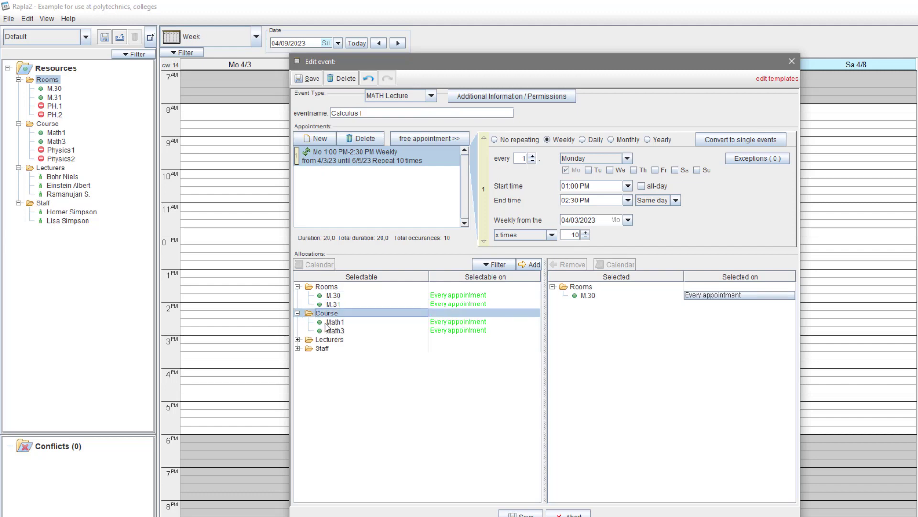
pyautogui.click(329, 322)
pyautogui.doubleClick(329, 323)
pyautogui.click(298, 339)
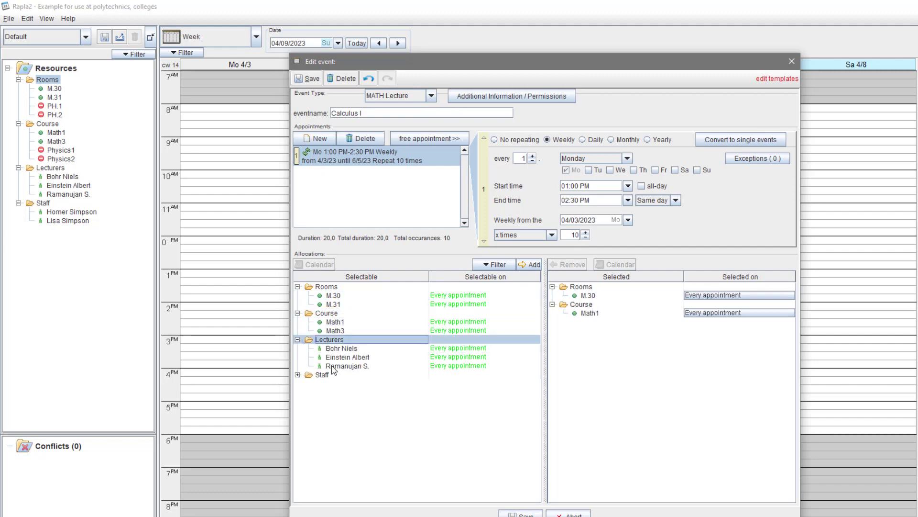
pyautogui.click(335, 366)
pyautogui.doubleClick(335, 367)
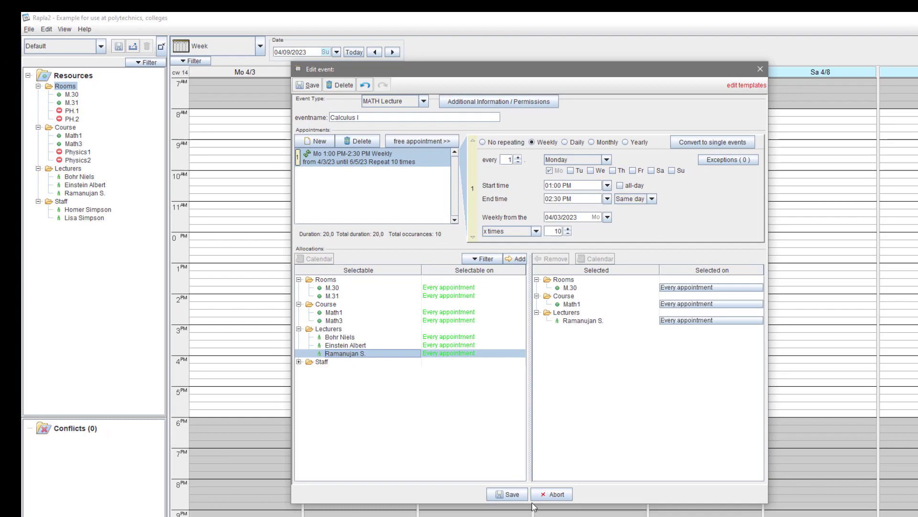
# - Save the Calculus I event, then add a second template named 'Algebra I'
pyautogui.click(507, 490)
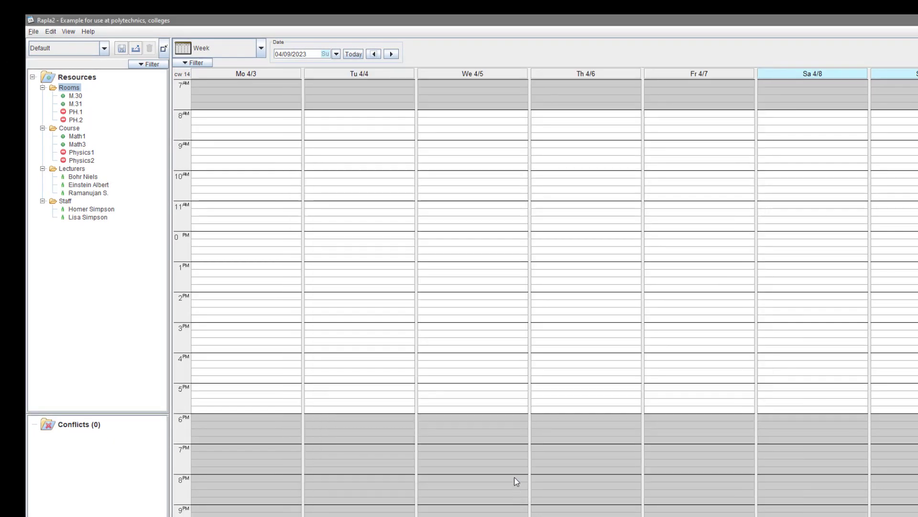
pyautogui.click(50, 31)
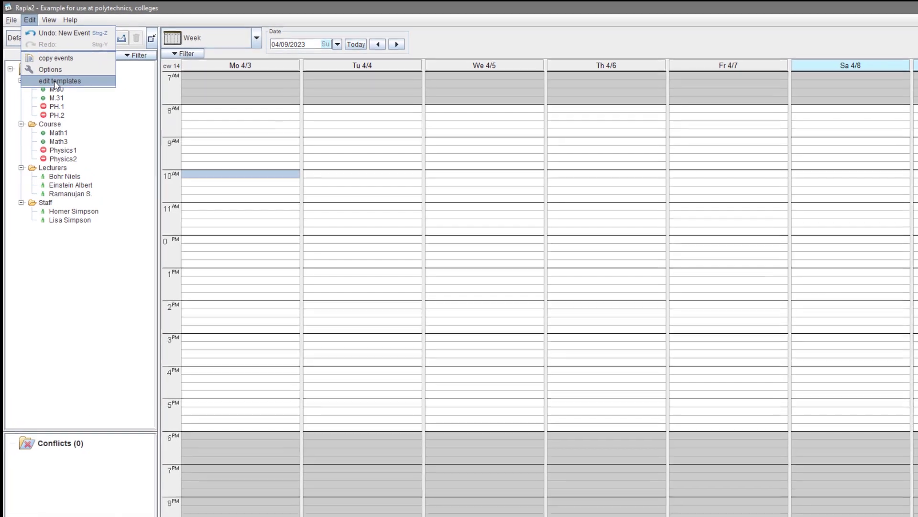
pyautogui.click(52, 80)
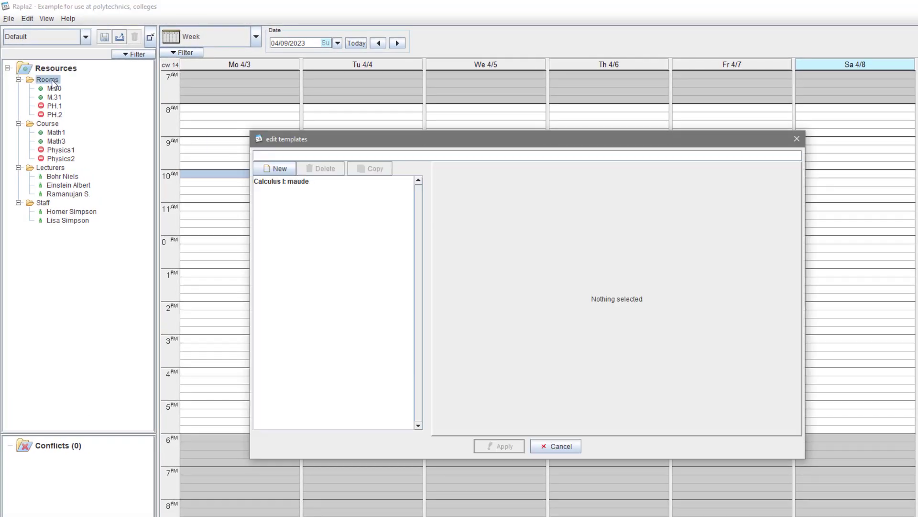
pyautogui.click(281, 166)
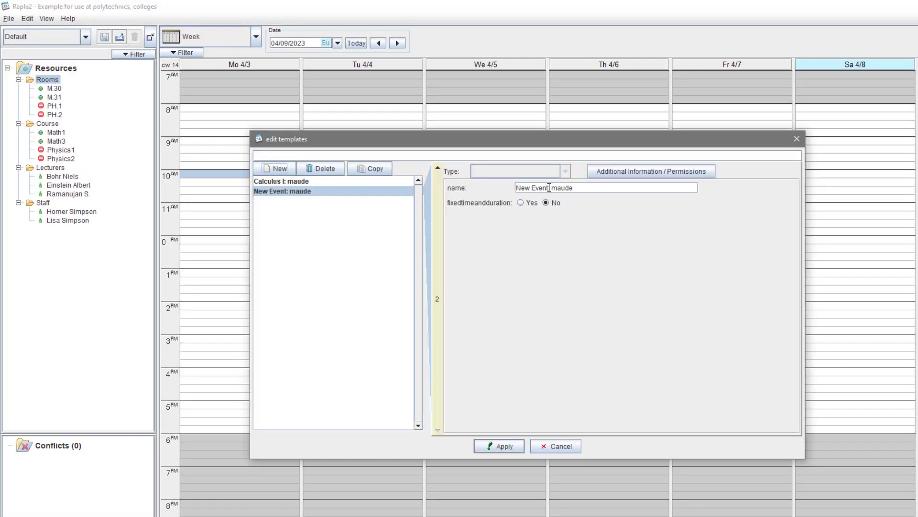
pyautogui.moveTo(550, 187); pyautogui.dragTo(508, 188)
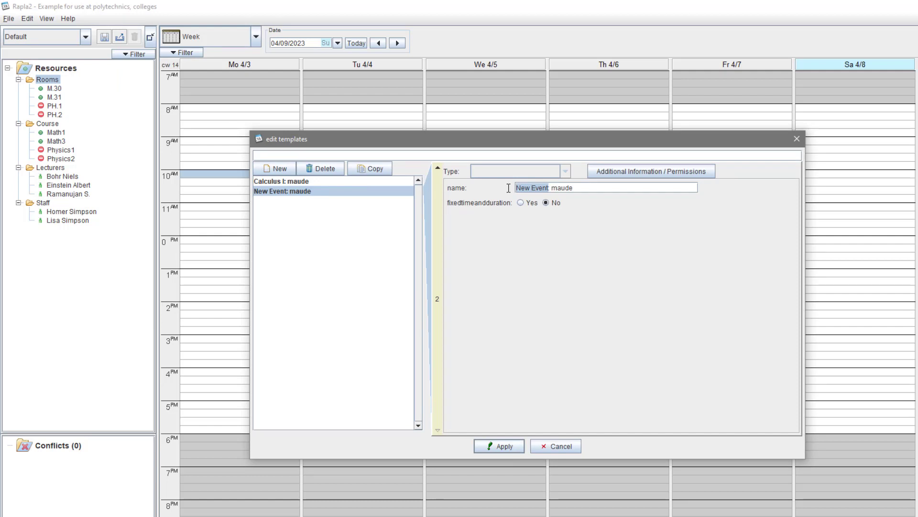
pyautogui.write('Algebra')
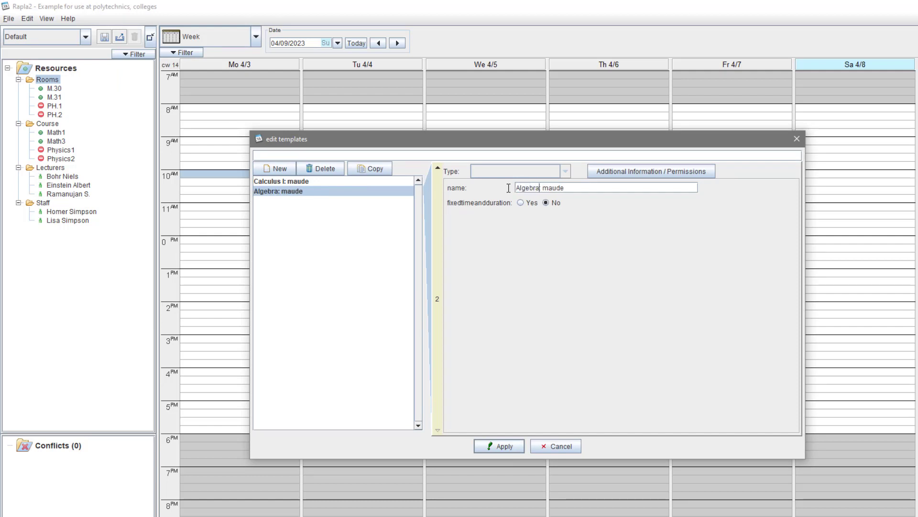
pyautogui.write(' I')
# - Name the template's event Algebra I and allocate room M.30, course Math1 and a lecturer
pyautogui.click(516, 445)
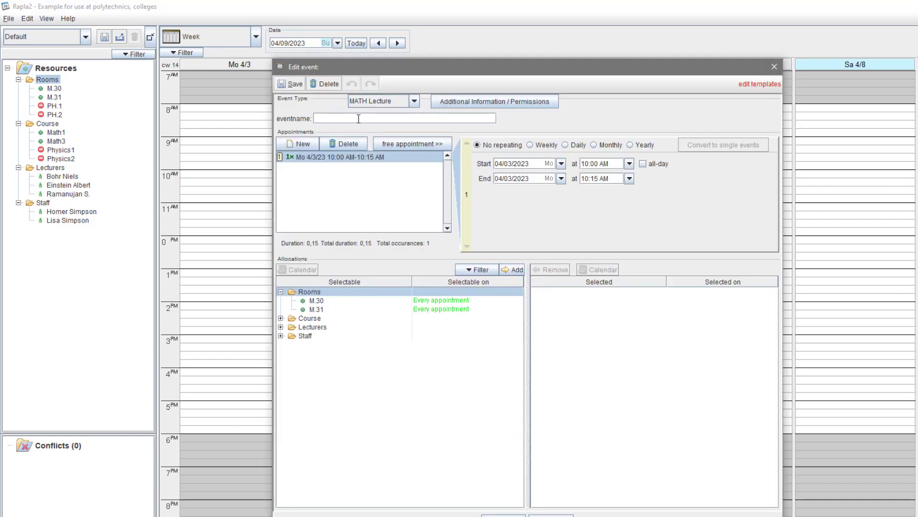
pyautogui.write('Algebra I')
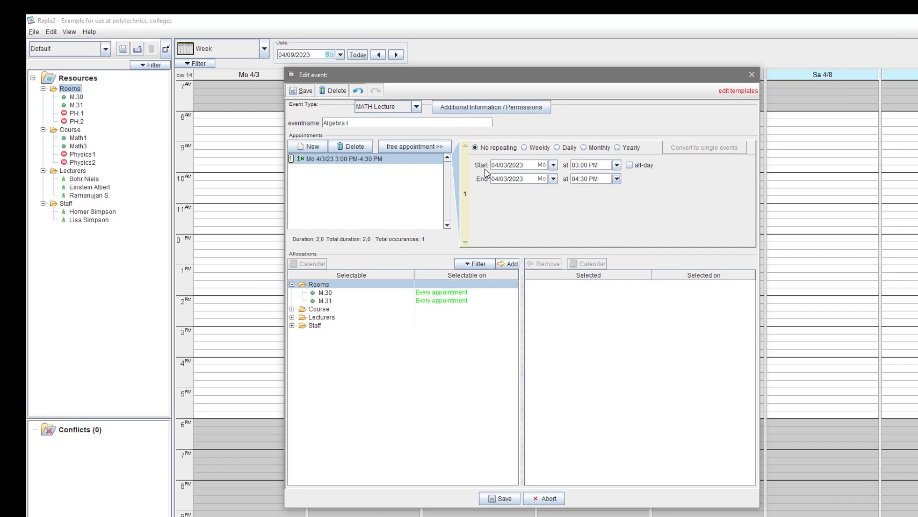
pyautogui.doubleClick(316, 300)
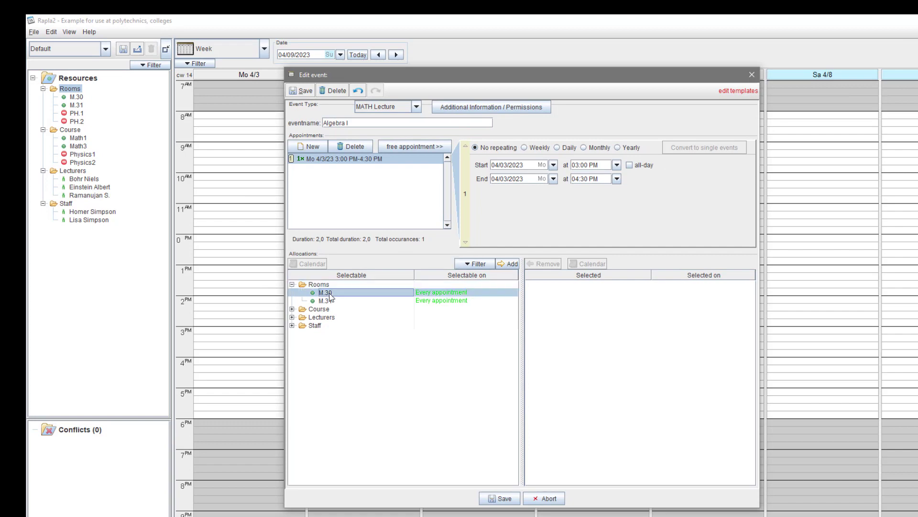
pyautogui.click(292, 309)
pyautogui.doubleClick(326, 317)
pyautogui.click(292, 334)
pyautogui.doubleClick(329, 350)
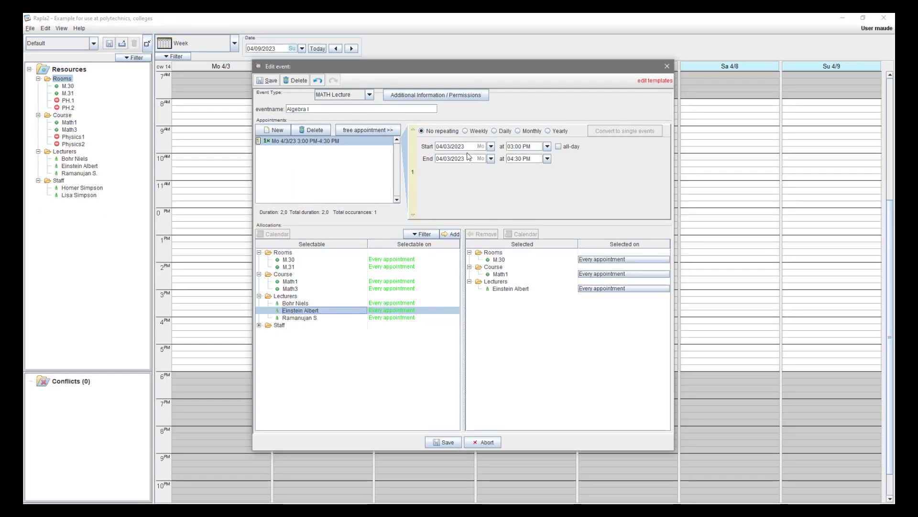
# - Make the Algebra I lecture repeat weekly, ending after 7 occurrences
pyautogui.click(465, 130)
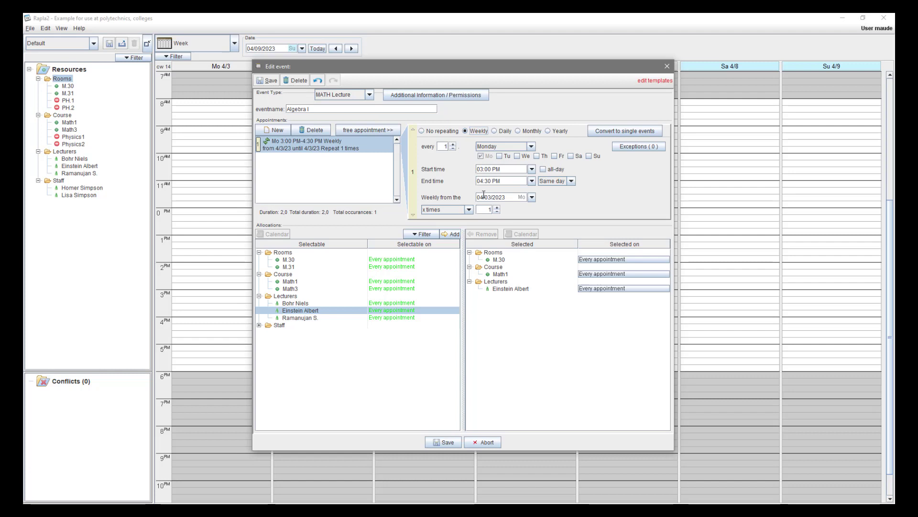
pyautogui.click(471, 210)
pyautogui.click(471, 210)
pyautogui.click(498, 208)
pyautogui.click(498, 209)
pyautogui.click(497, 209)
pyautogui.click(498, 209)
pyautogui.click(498, 209)
pyautogui.click(498, 208)
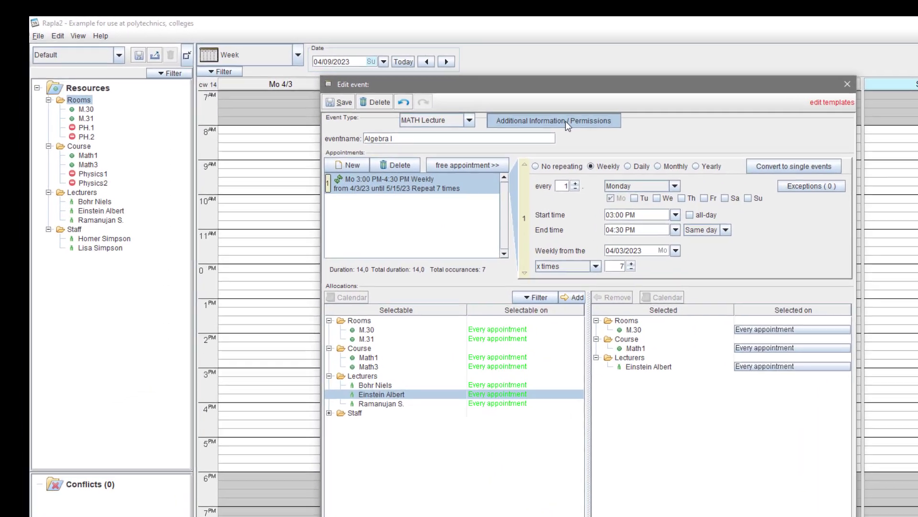
# - Give the Algebra I event a light-blue background colour (#99ccff) and save it
pyautogui.click(566, 121)
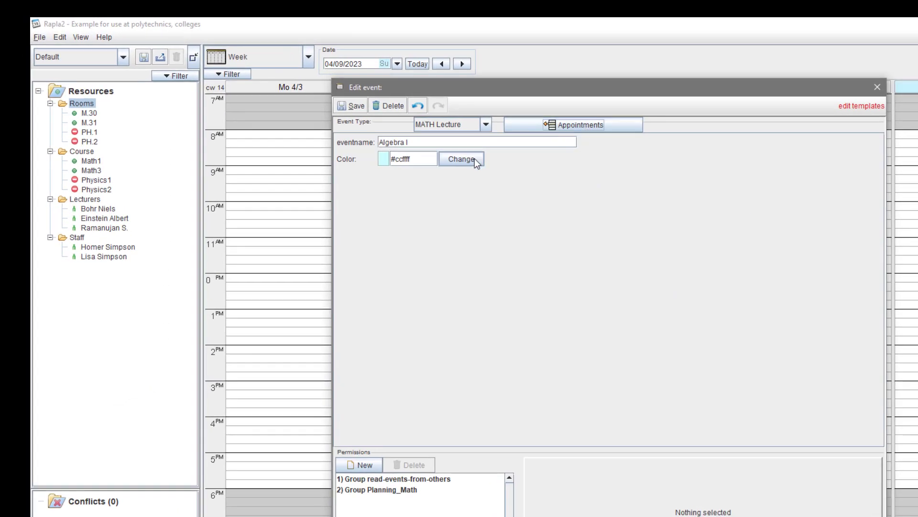
pyautogui.click(474, 160)
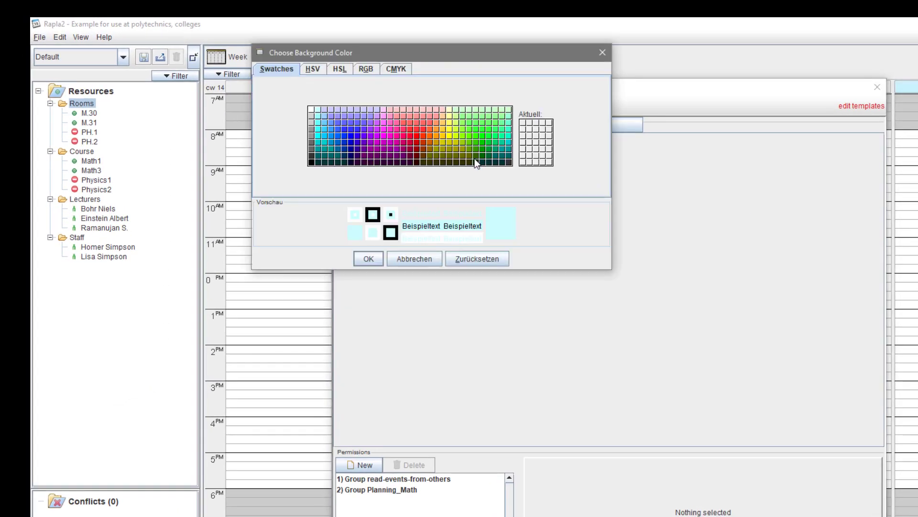
pyautogui.click(323, 114)
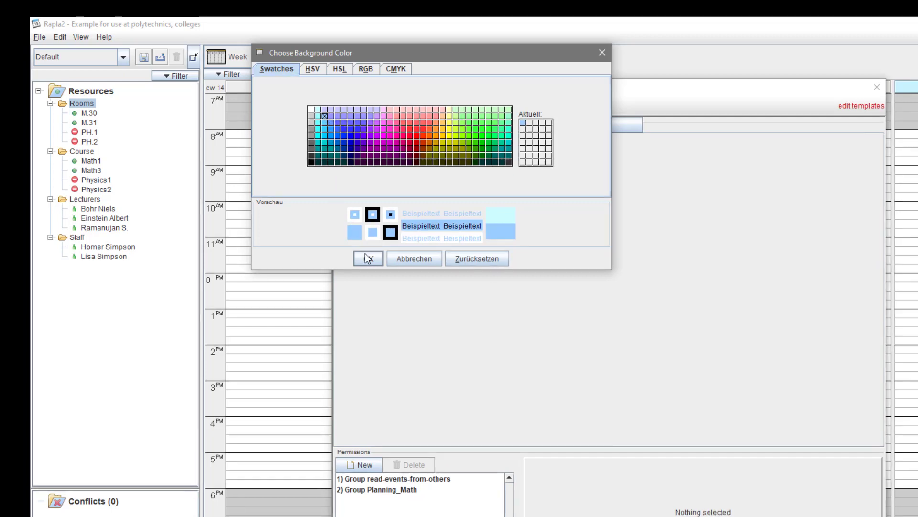
pyautogui.click(366, 258)
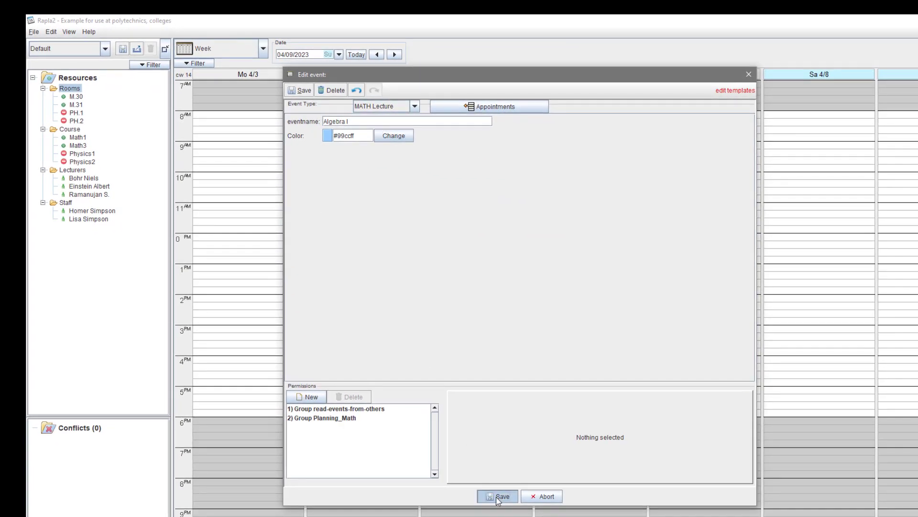
pyautogui.click(497, 496)
# - Create a Calculus I event from its template on Monday 4/3, 1:00–2:30 PM, and save it
pyautogui.moveTo(268, 267); pyautogui.dragTo(269, 306)
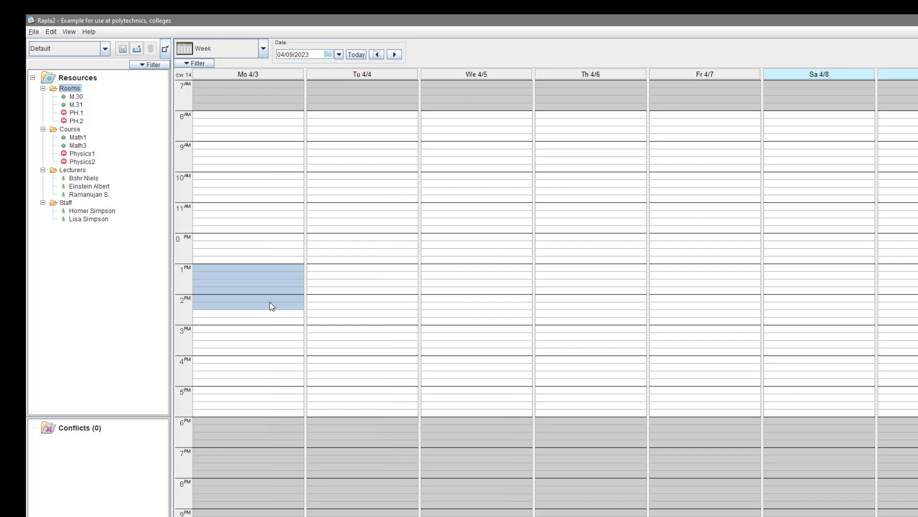
pyautogui.rightClick(270, 306)
pyautogui.moveTo(325, 319)
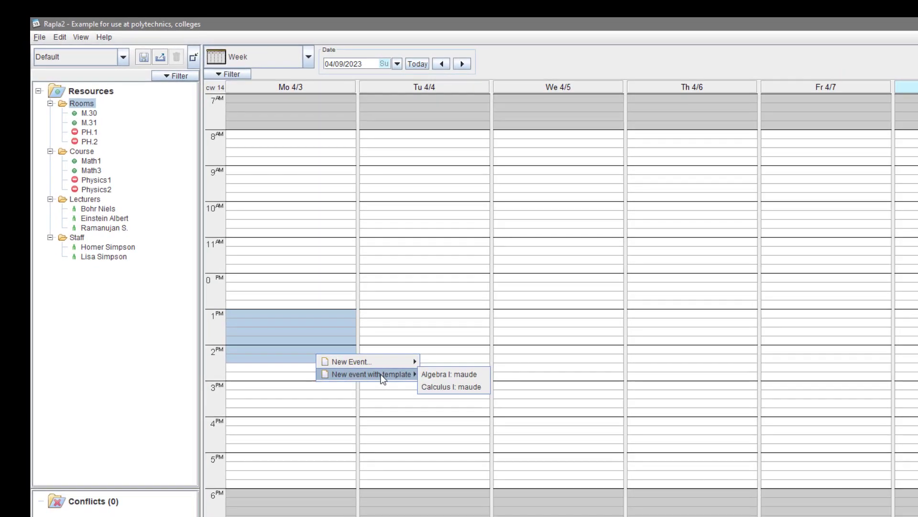
pyautogui.click(438, 386)
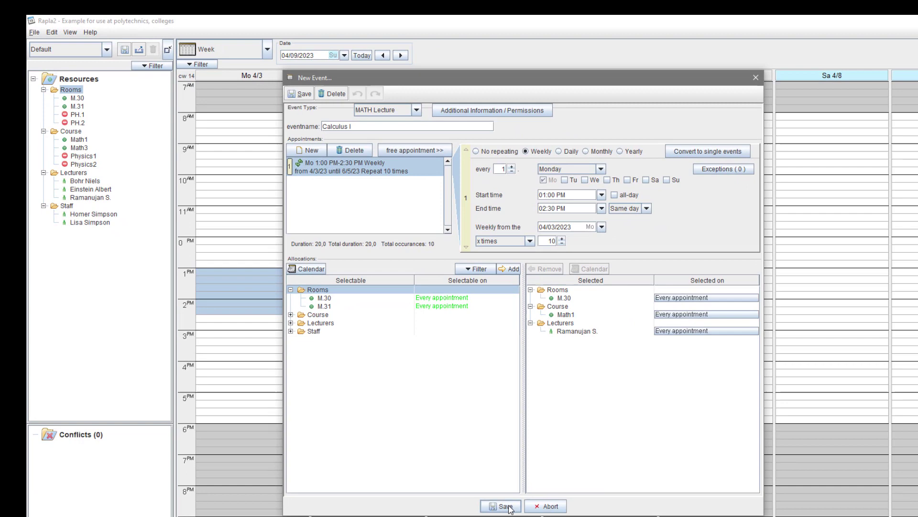
pyautogui.click(505, 506)
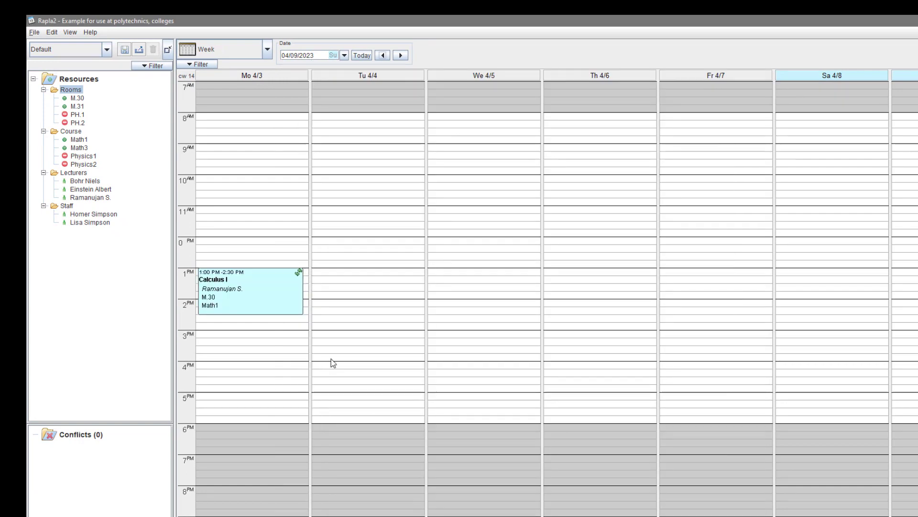
# - Create an Algebra I event from its template on Monday 4/3, 3:00–4:30 PM, and save it
pyautogui.moveTo(266, 341); pyautogui.dragTo(266, 376)
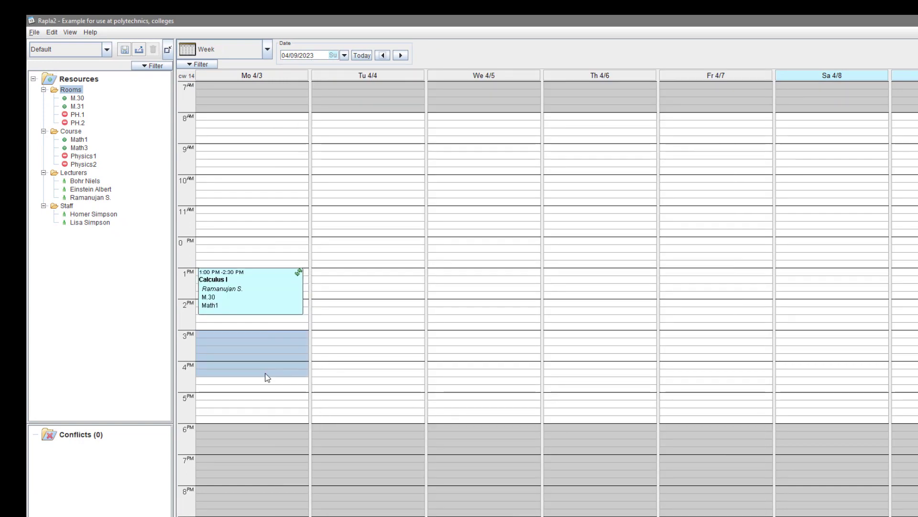
pyautogui.rightClick(266, 368)
pyautogui.moveTo(315, 385)
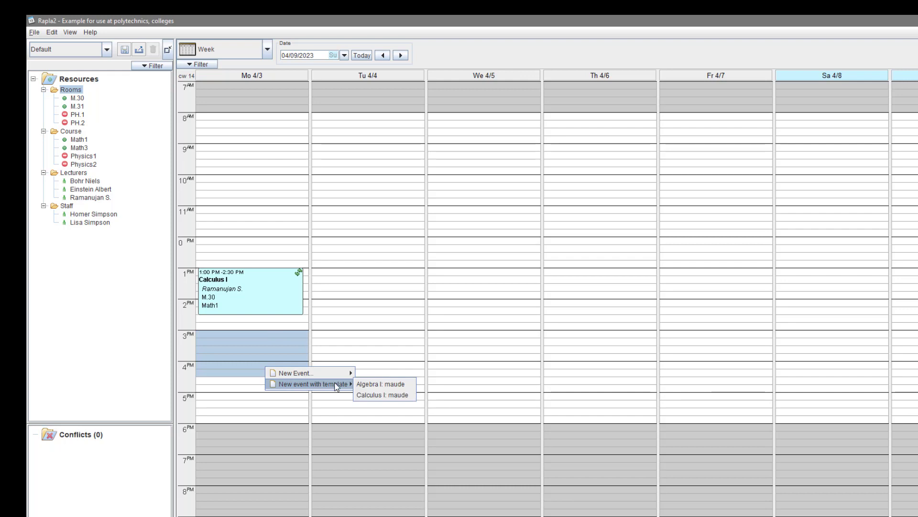
pyautogui.click(361, 384)
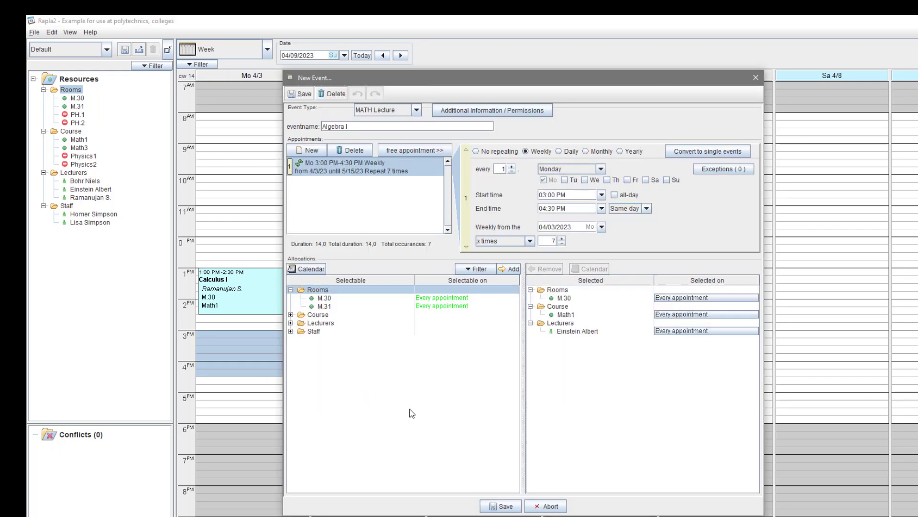
pyautogui.click(500, 506)
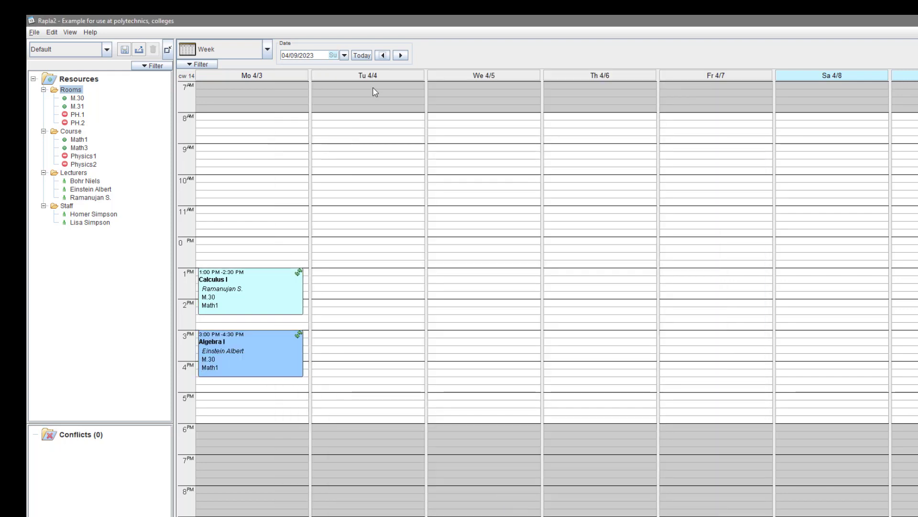
# - Page forward through the following weeks to check the lectures recur, then step back three weeks
pyautogui.click(400, 56)
pyautogui.click(400, 56)
pyautogui.click(400, 55)
pyautogui.click(400, 56)
pyautogui.click(400, 55)
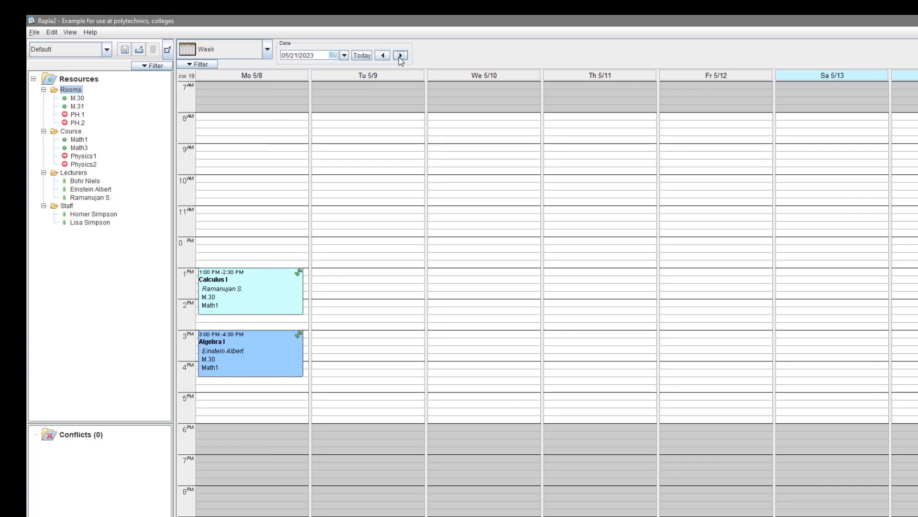
pyautogui.click(400, 55)
pyautogui.click(400, 56)
pyautogui.click(401, 55)
pyautogui.click(401, 55)
pyautogui.click(401, 56)
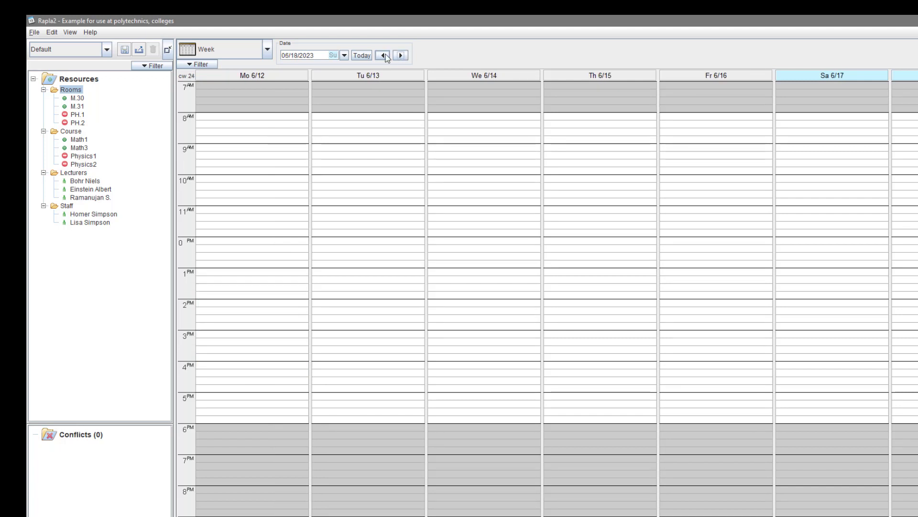
pyautogui.click(383, 56)
pyautogui.click(383, 55)
pyautogui.click(383, 55)
pyautogui.click(383, 56)
pyautogui.click(383, 55)
pyautogui.click(383, 55)
pyautogui.click(384, 56)
pyautogui.click(383, 56)
pyautogui.click(383, 55)
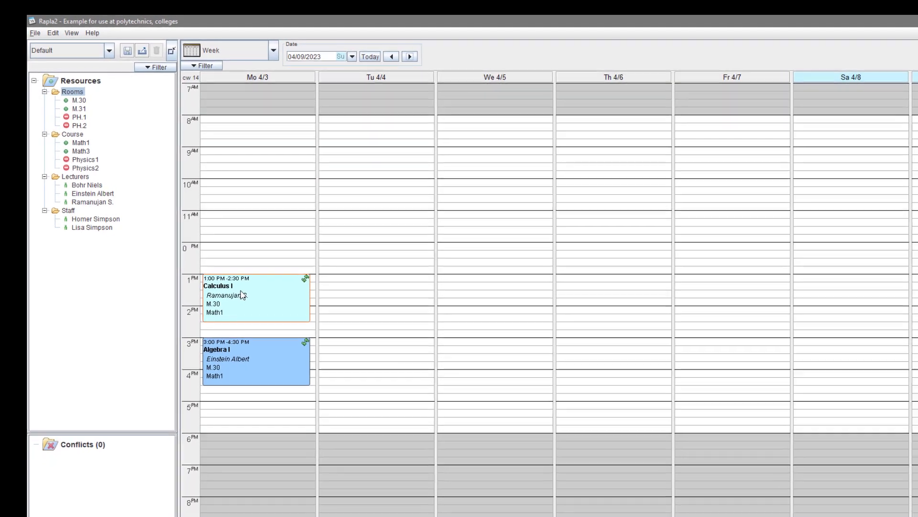
# - Delete the whole Calculus I and Algebra I events from Monday 4/3
pyautogui.rightClick(242, 294)
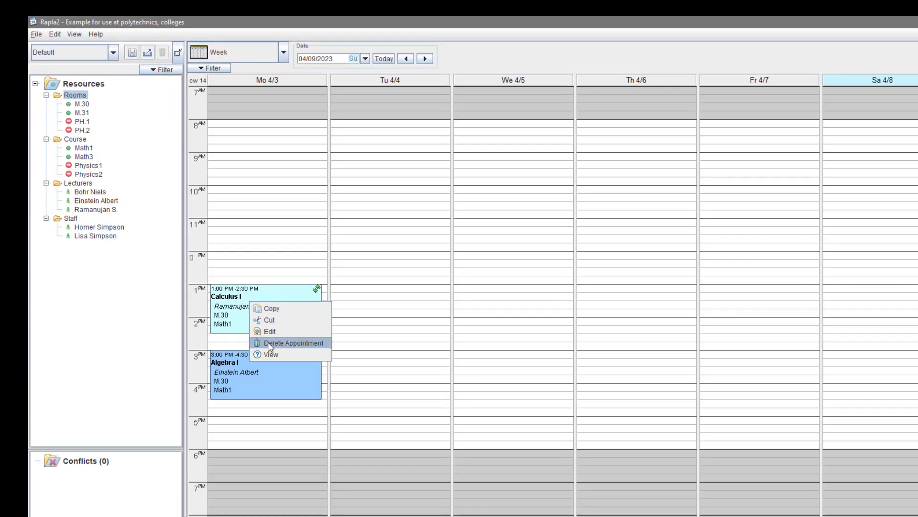
pyautogui.click(268, 343)
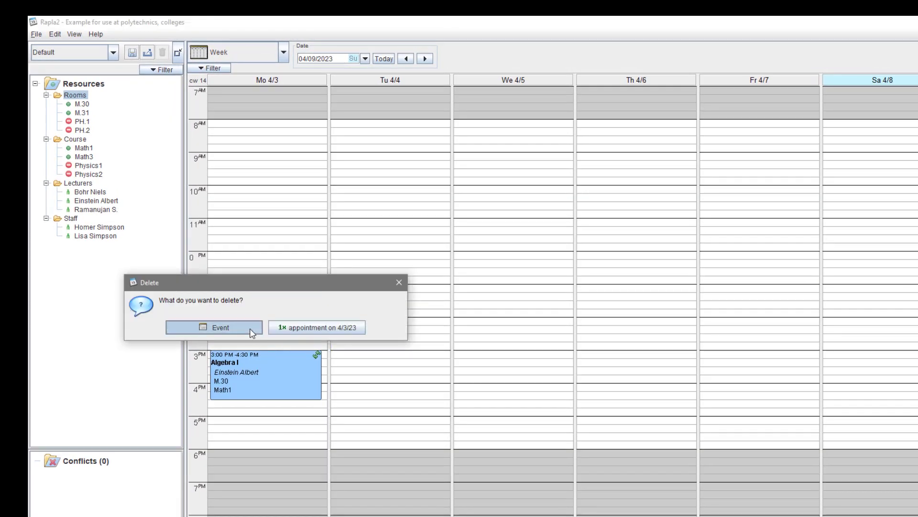
pyautogui.click(251, 330)
pyautogui.rightClick(250, 365)
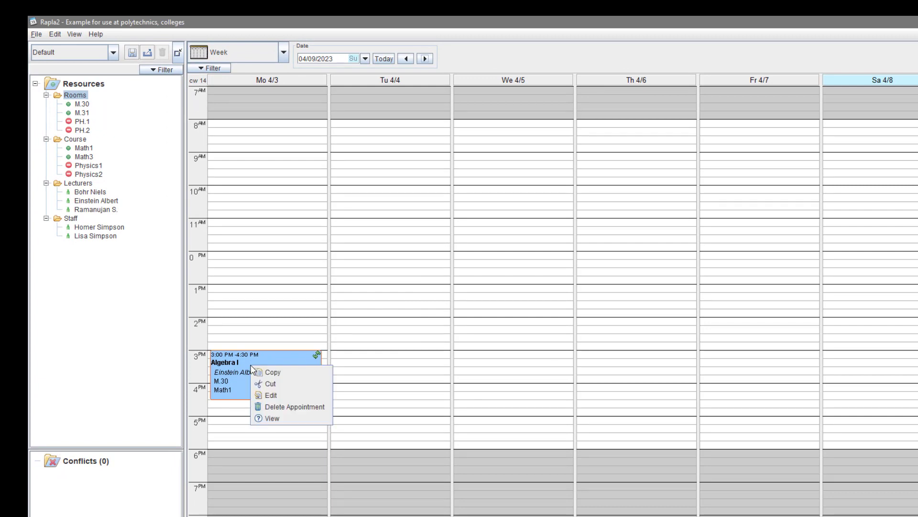
pyautogui.click(259, 406)
pyautogui.click(257, 397)
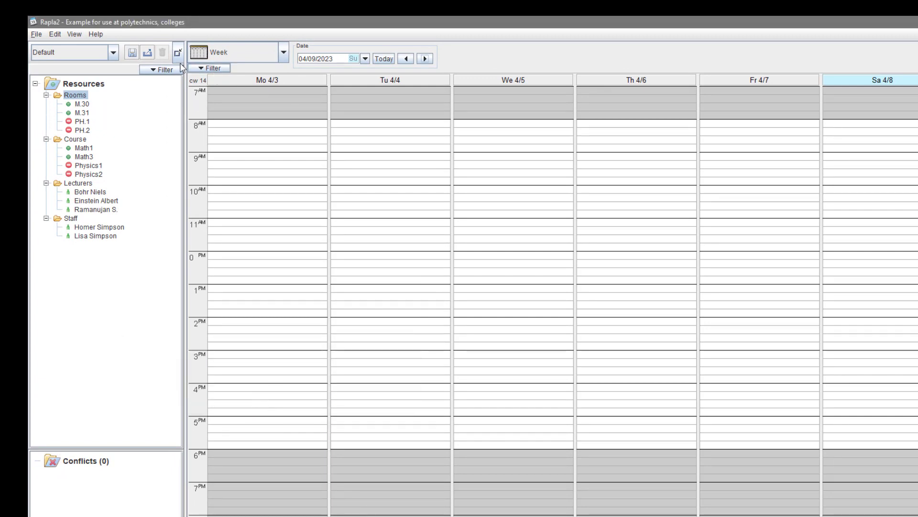
# - Add a third template named 'MATH Sem. 1' and apply it to start editing its week
pyautogui.click(58, 36)
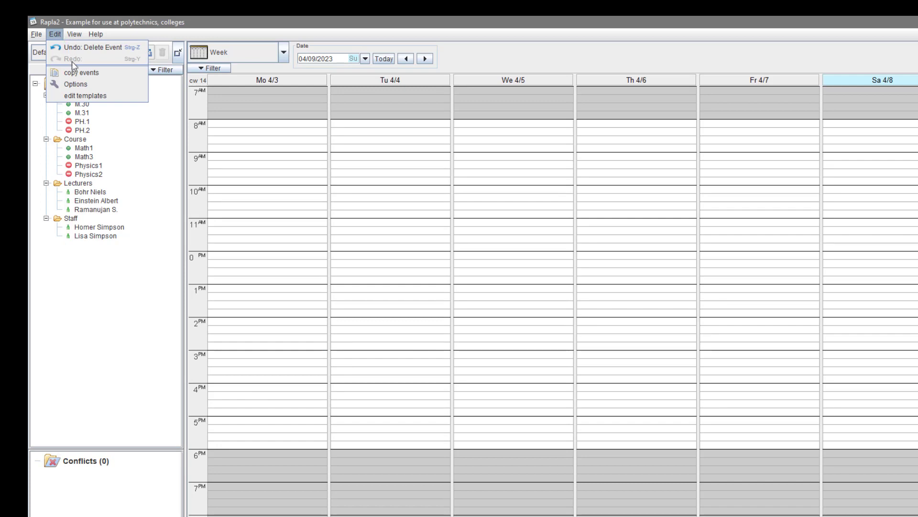
pyautogui.click(85, 97)
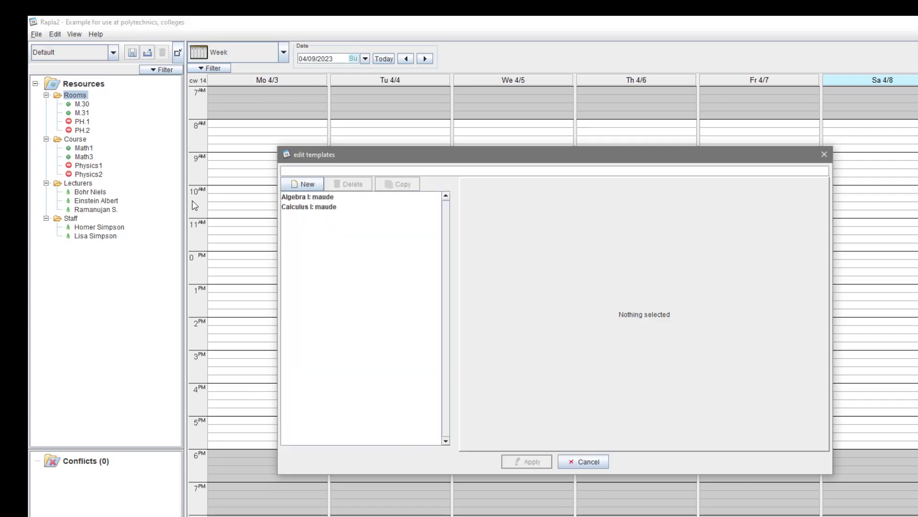
pyautogui.click(303, 186)
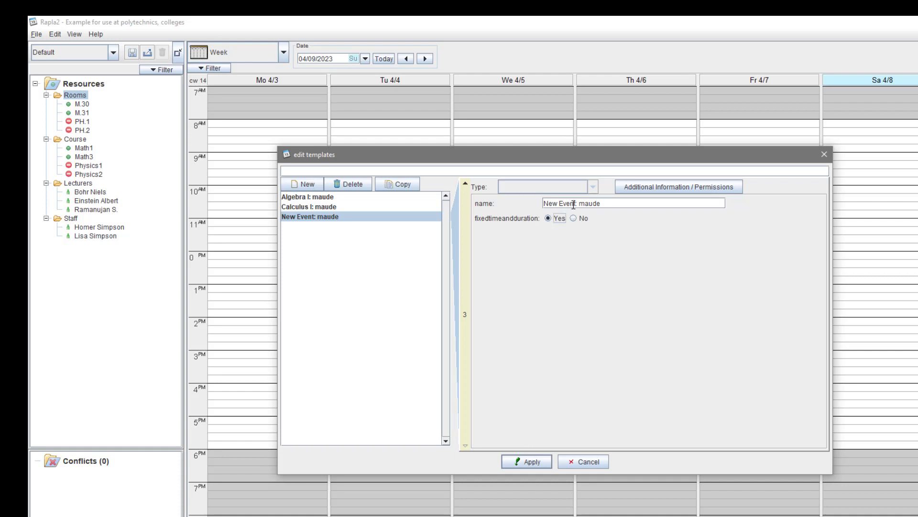
pyautogui.moveTo(574, 205); pyautogui.dragTo(527, 205)
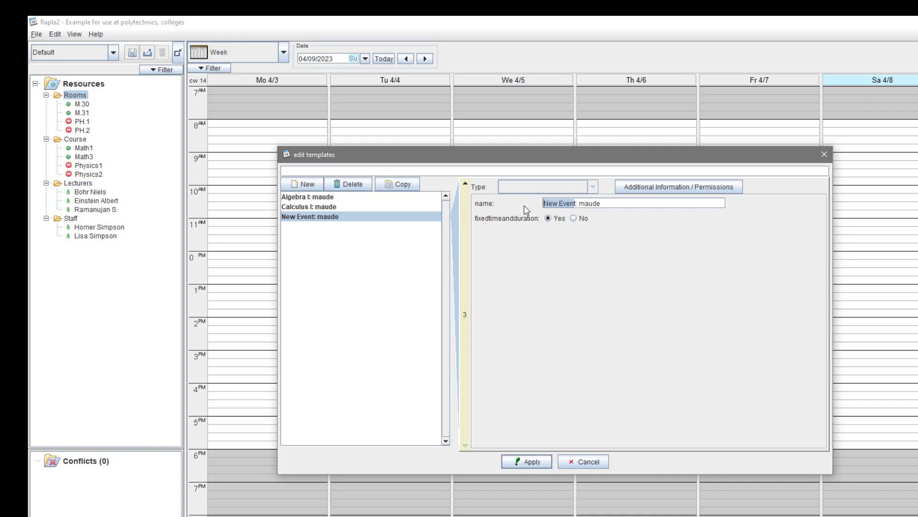
pyautogui.write('MATH')
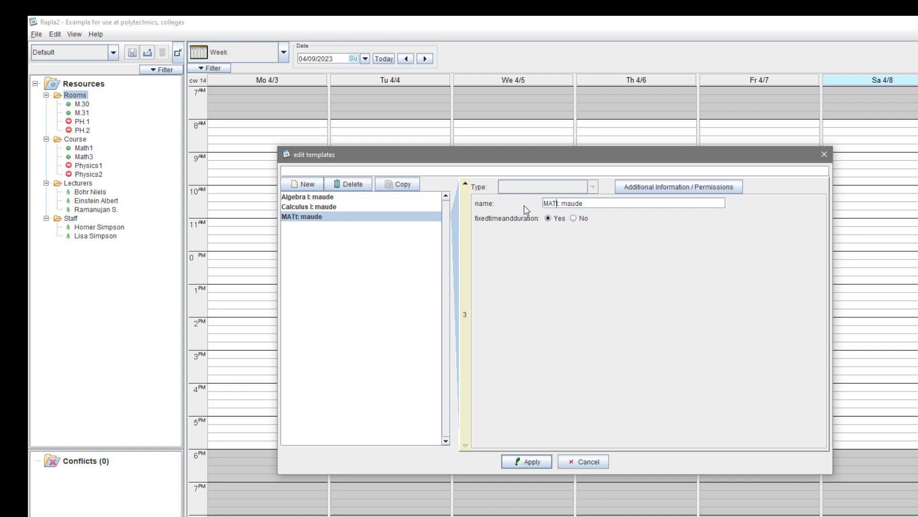
pyautogui.write(' Sem. 1')
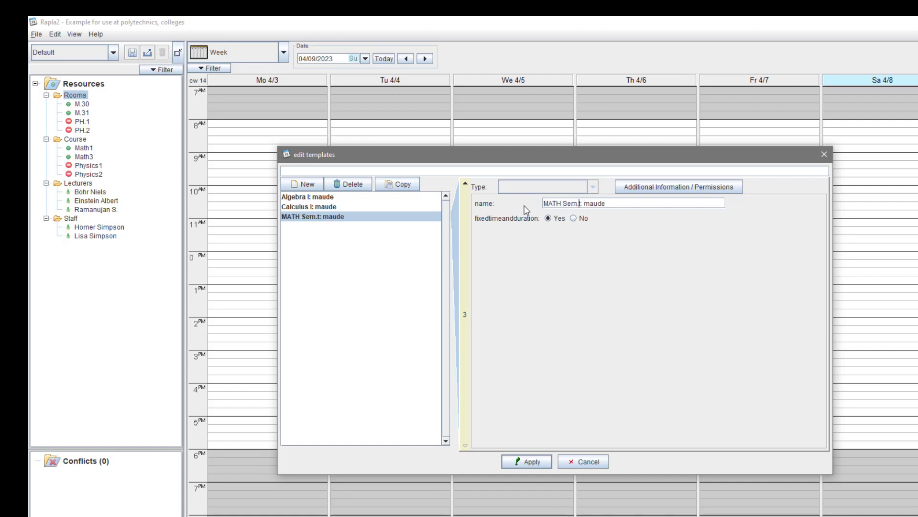
pyautogui.press('Delete')
pyautogui.click(530, 462)
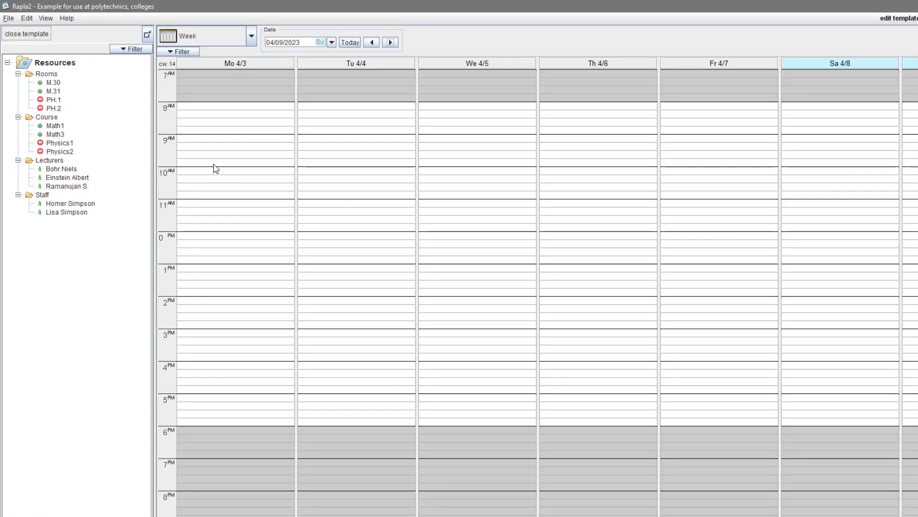
# - Place template-based Calculus I (Monday 1:00–2:30 PM) and Algebra I (3:00–4:30 PM) events, saving each
pyautogui.moveTo(221, 269); pyautogui.dragTo(222, 307)
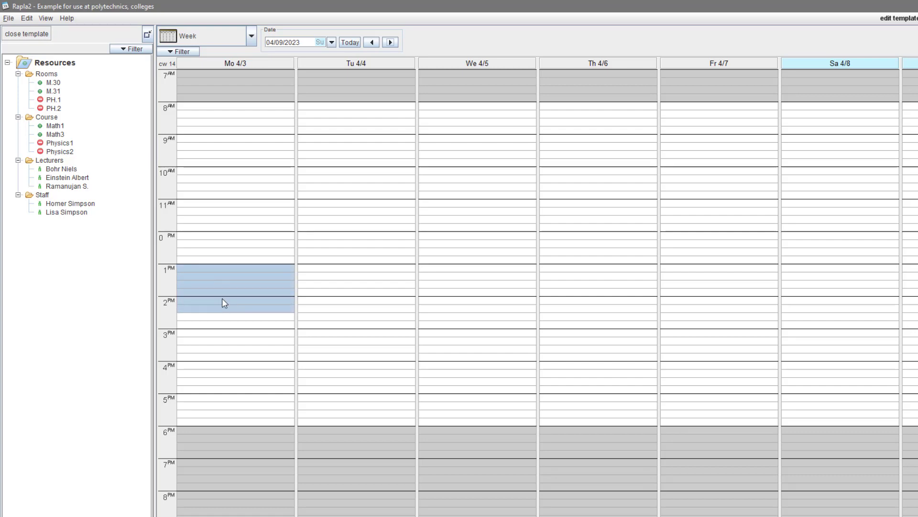
pyautogui.rightClick(222, 298)
pyautogui.moveTo(244, 316)
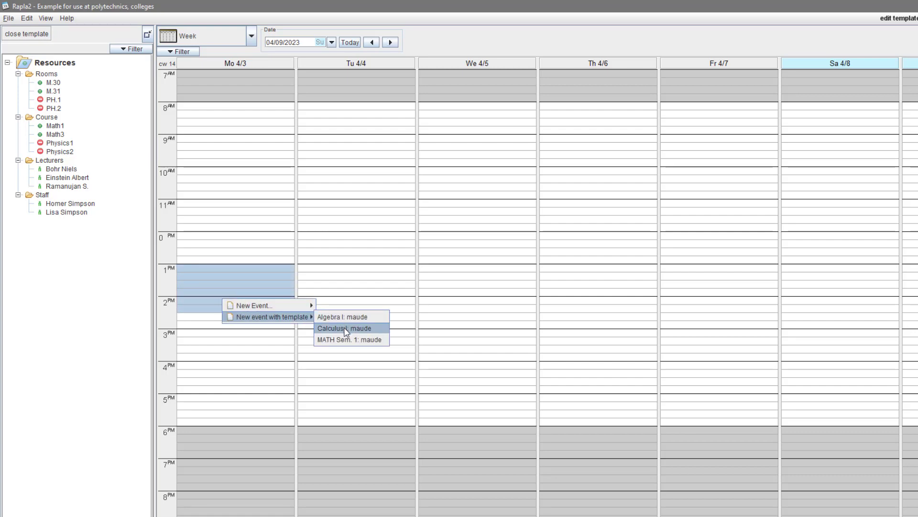
pyautogui.click(347, 328)
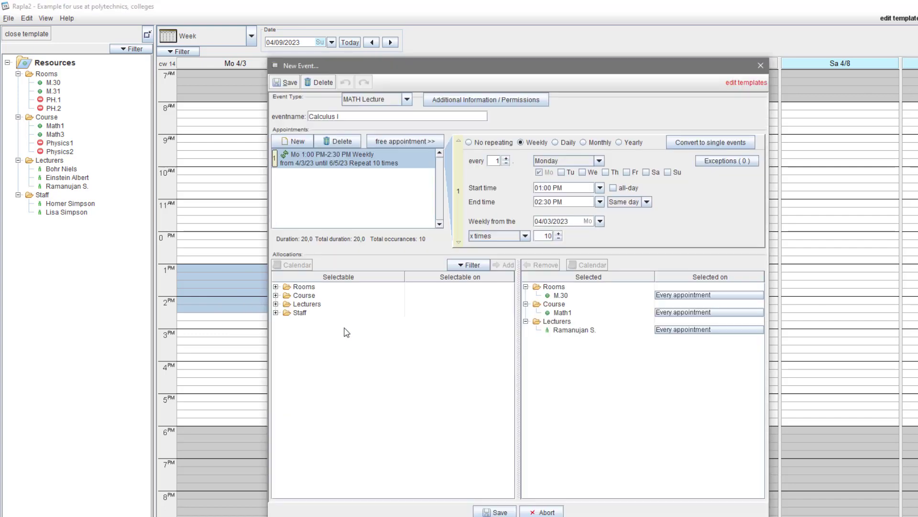
pyautogui.click(498, 511)
pyautogui.moveTo(236, 338); pyautogui.dragTo(236, 373)
pyautogui.rightClick(235, 372)
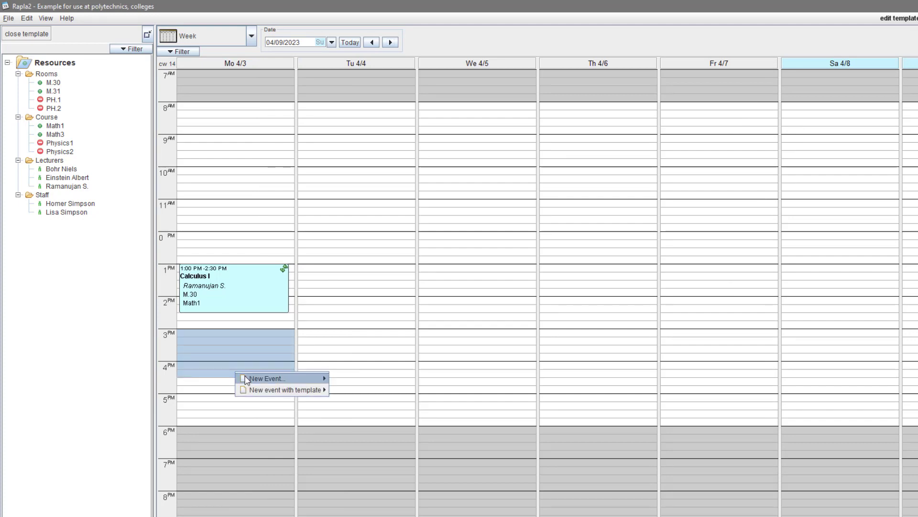
pyautogui.moveTo(242, 390)
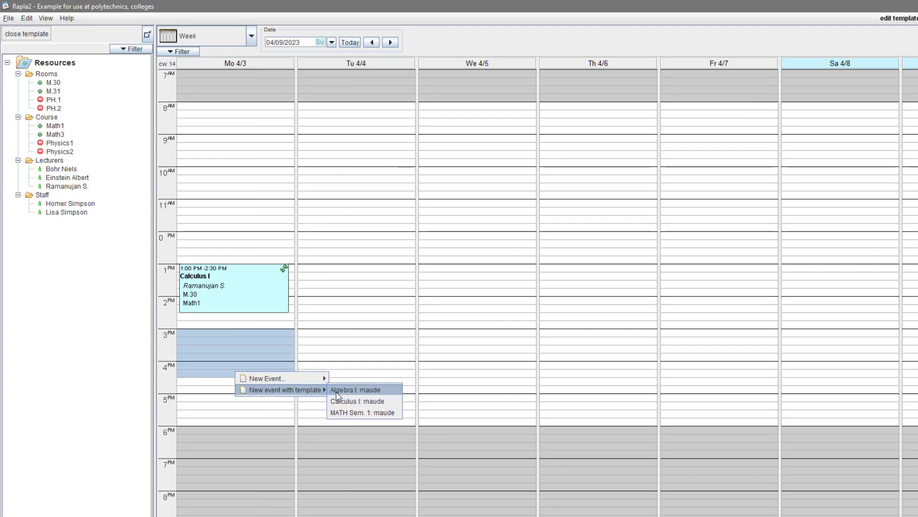
pyautogui.click(338, 390)
pyautogui.click(491, 509)
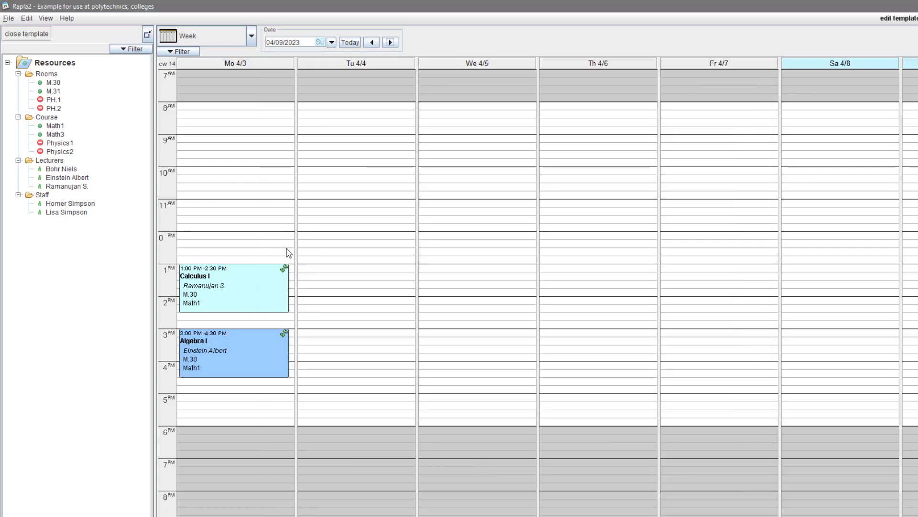
# - Add the Partitions MATH Lecture on Monday 8:00–10:15 AM, repeating weekly 7 times
pyautogui.moveTo(218, 104); pyautogui.dragTo(218, 175)
pyautogui.rightClick(217, 160)
pyautogui.moveTo(241, 164)
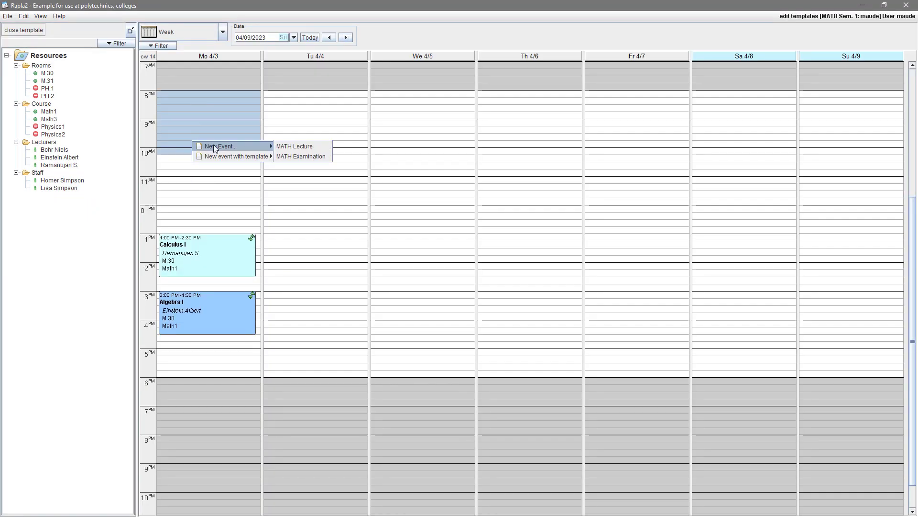
pyautogui.click(295, 146)
pyautogui.write('Partitions')
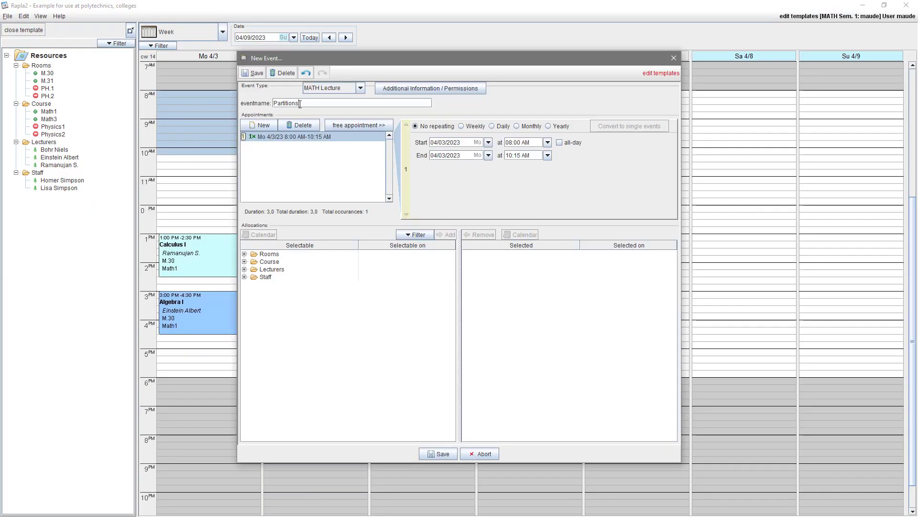
pyautogui.click(462, 126)
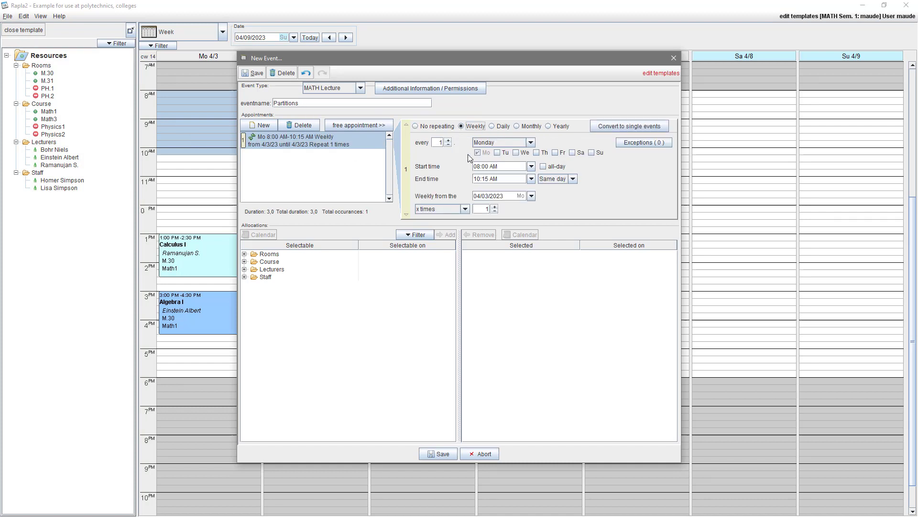
pyautogui.doubleClick(481, 209)
pyautogui.write('7')
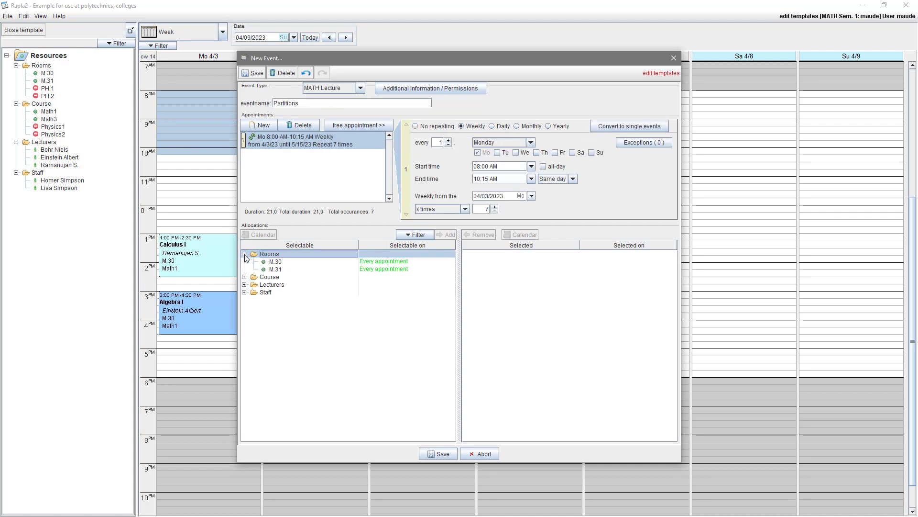
pyautogui.click(437, 454)
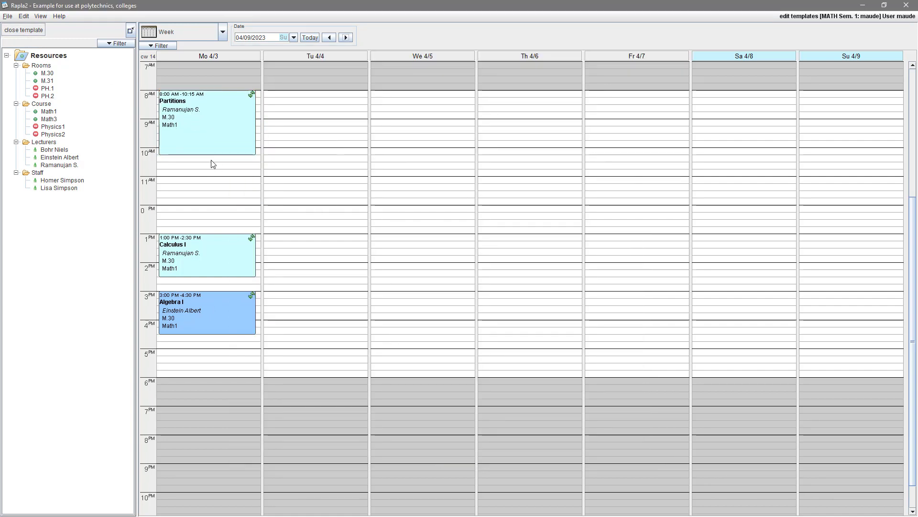
# - Add Exercices Calculus I on Tuesday 8 AM–12 PM with room M.30, course Math1 and a staff member
pyautogui.moveTo(324, 98); pyautogui.dragTo(328, 210)
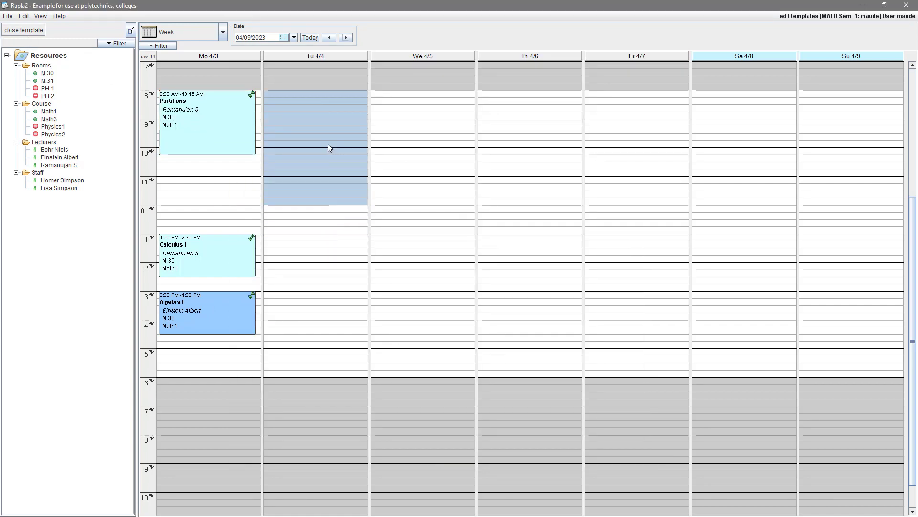
pyautogui.rightClick(328, 144)
pyautogui.click(437, 149)
pyautogui.write('Exercices Calculus I')
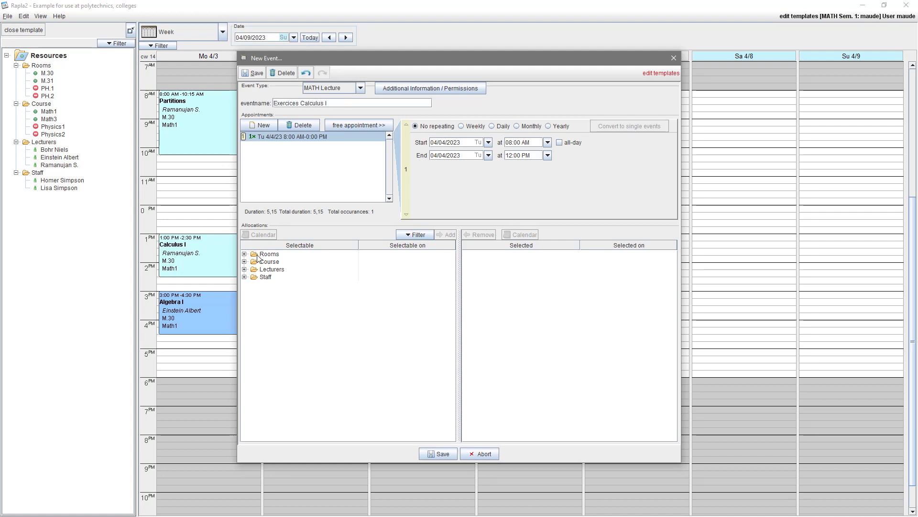
pyautogui.click(245, 254)
pyautogui.doubleClick(291, 261)
pyautogui.click(244, 277)
pyautogui.doubleClick(277, 284)
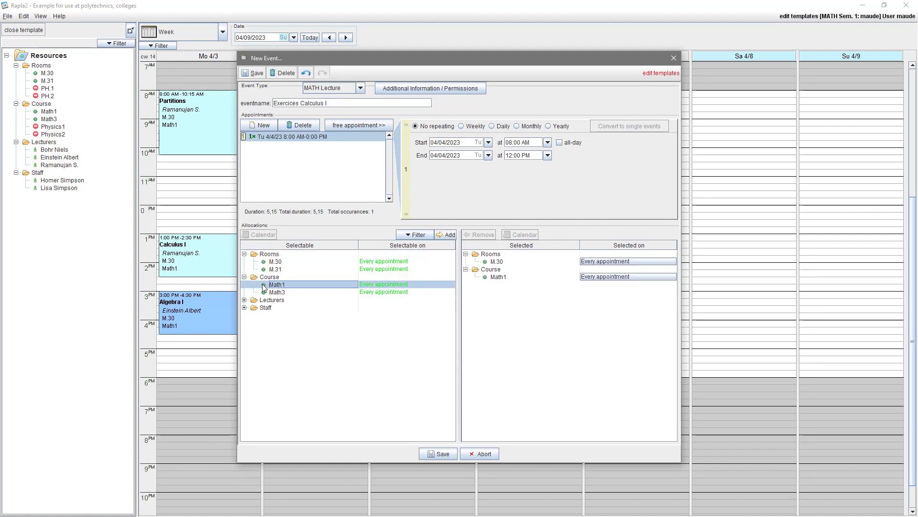
pyautogui.click(244, 307)
pyautogui.doubleClick(282, 316)
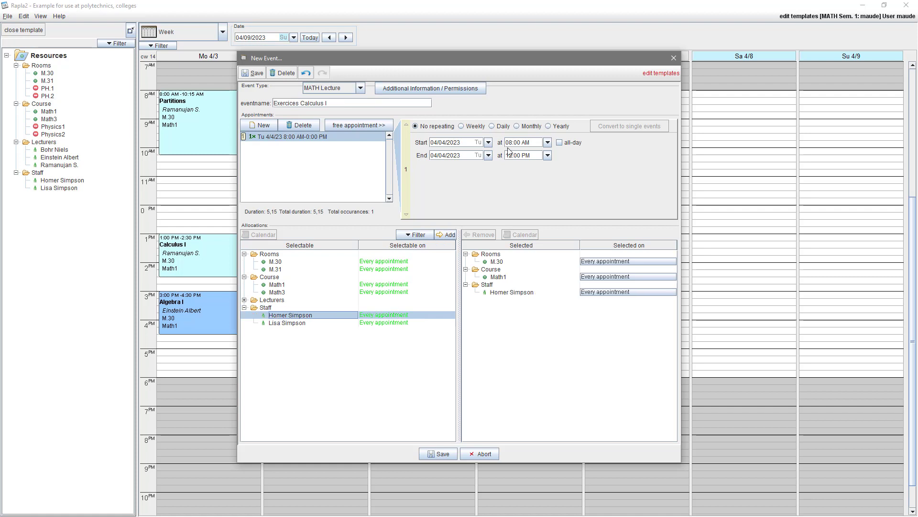
pyautogui.click(461, 126)
pyautogui.click(448, 454)
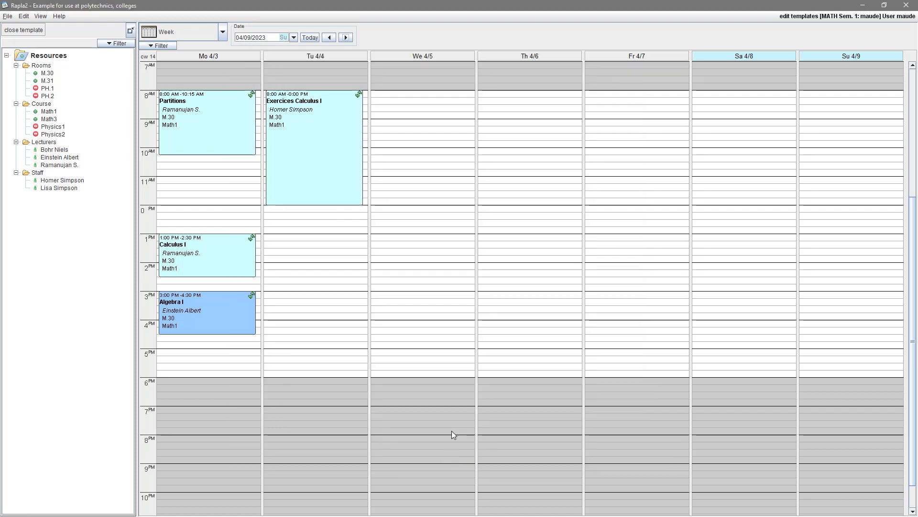
# - In the June 12 week, create the MATH Examination 'Calculus I - Written Exam' for Monday 8–11 AM
pyautogui.click(345, 37)
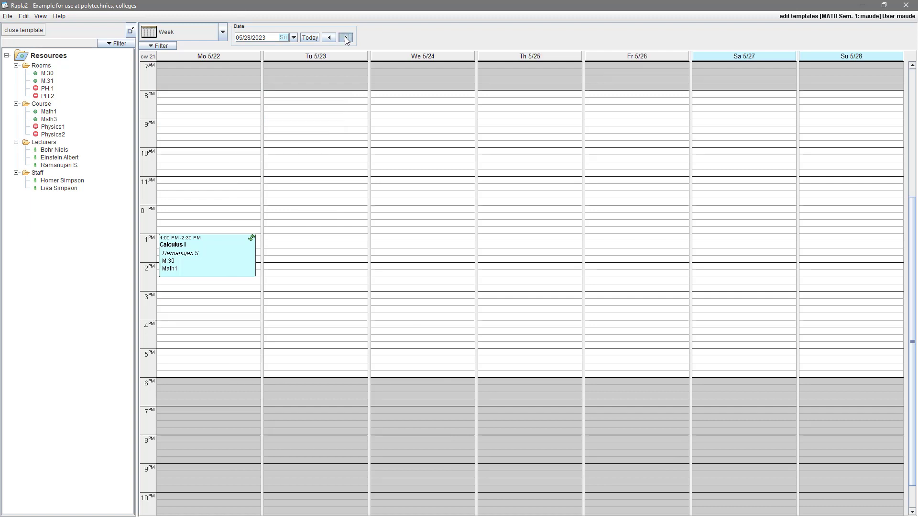
pyautogui.click(346, 38)
pyautogui.click(345, 37)
pyautogui.click(345, 38)
pyautogui.moveTo(246, 96); pyautogui.dragTo(245, 161)
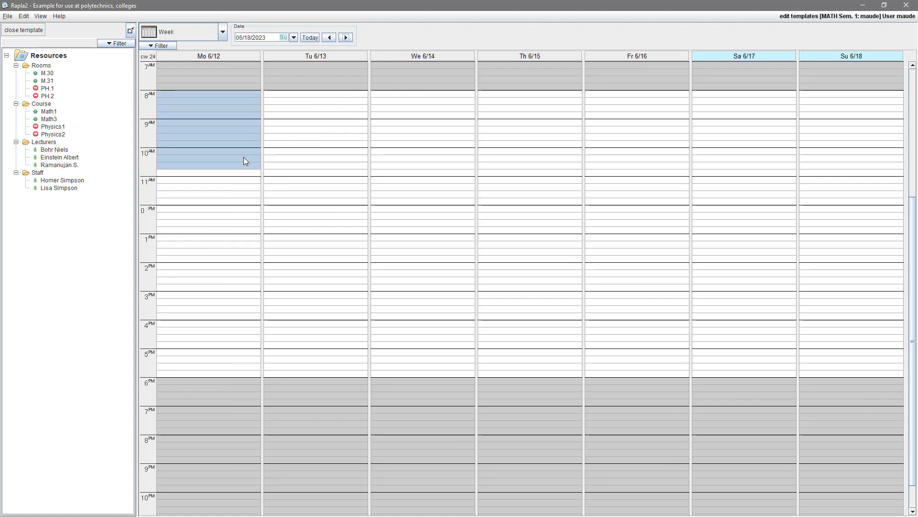
pyautogui.rightClick(238, 159)
pyautogui.click(268, 164)
pyautogui.write('Calc')
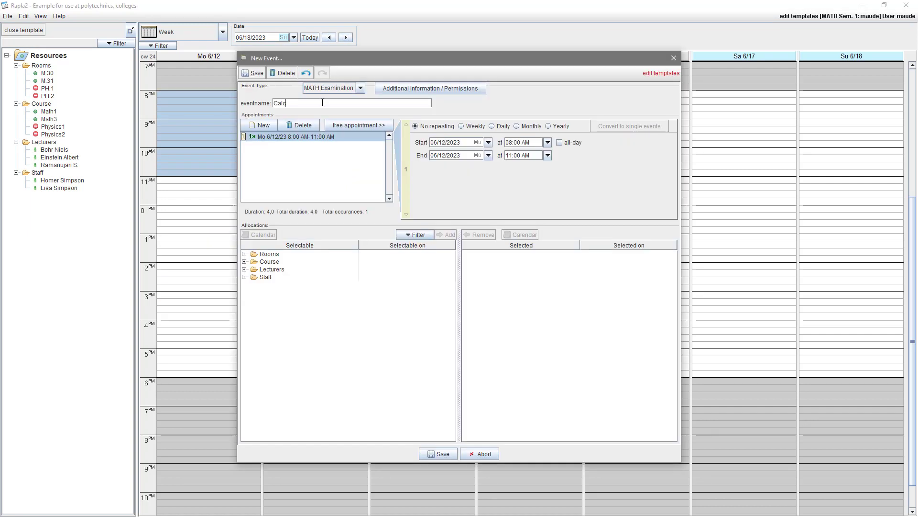
pyautogui.write('I - Written Exam')
# - Assign room M.31, course Math1 and a staff member to the Calculus I exam and save it
pyautogui.doubleClick(257, 254)
pyautogui.doubleClick(275, 269)
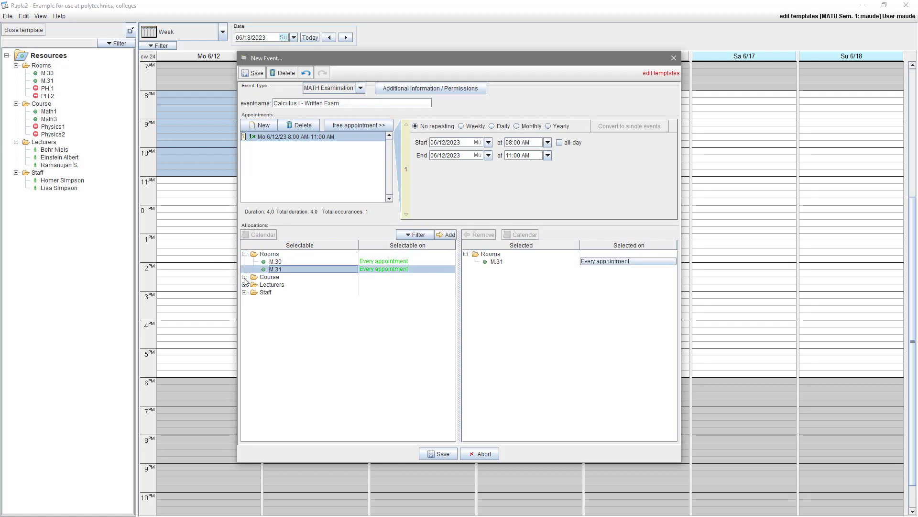
pyautogui.doubleClick(270, 277)
pyautogui.doubleClick(276, 284)
pyautogui.doubleClick(246, 308)
pyautogui.doubleClick(290, 315)
pyautogui.click(439, 453)
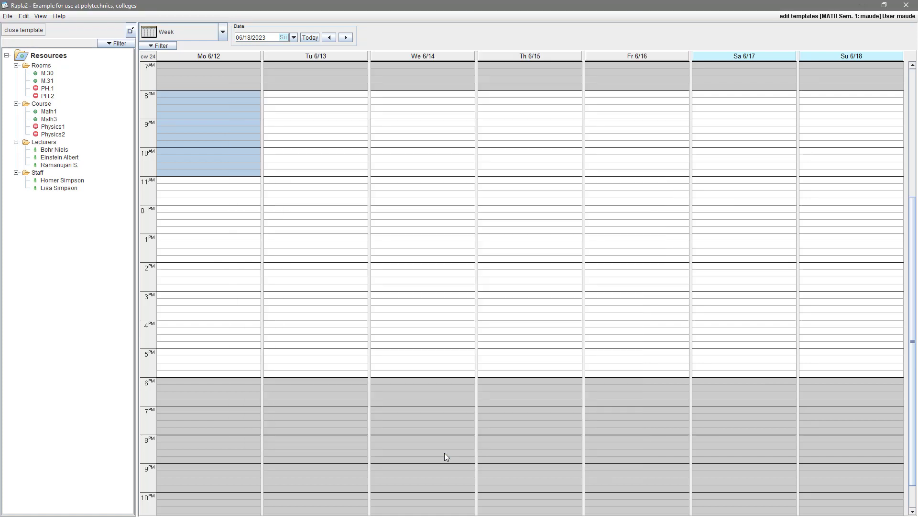
# - Add the Partitions exam on Tuesday 6/13, 8–11 AM, in room M.31 with a staff member
pyautogui.moveTo(332, 95); pyautogui.dragTo(334, 173)
pyautogui.click(418, 174)
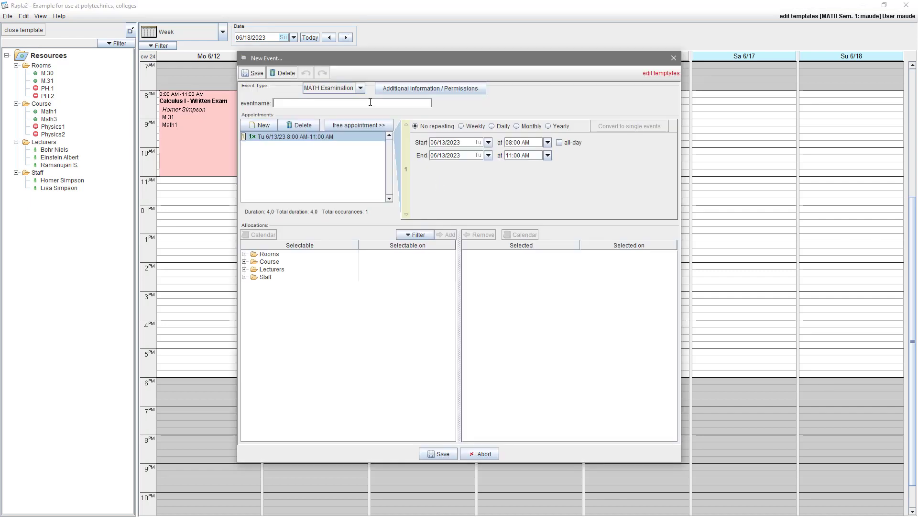
pyautogui.write('Partitions')
pyautogui.click(244, 254)
pyautogui.doubleClick(269, 269)
pyautogui.doubleClick(264, 277)
pyautogui.click(245, 308)
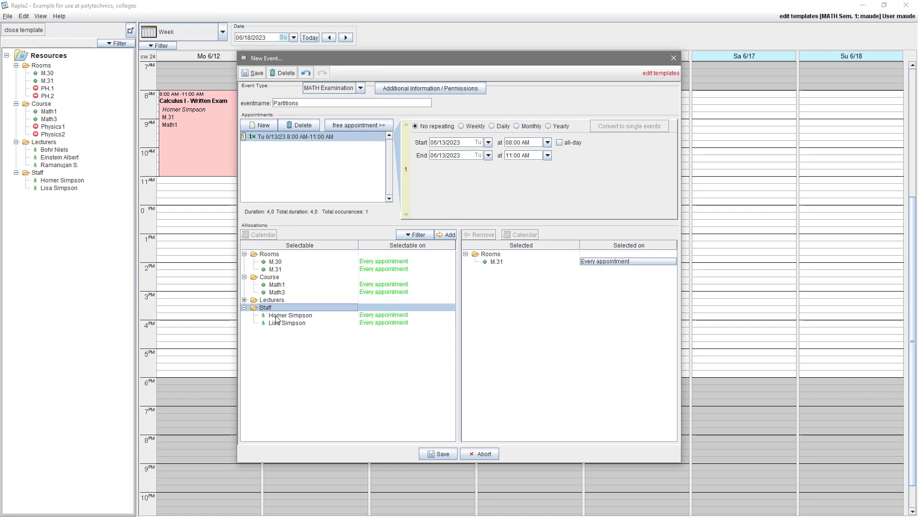
pyautogui.doubleClick(277, 316)
pyautogui.click(438, 453)
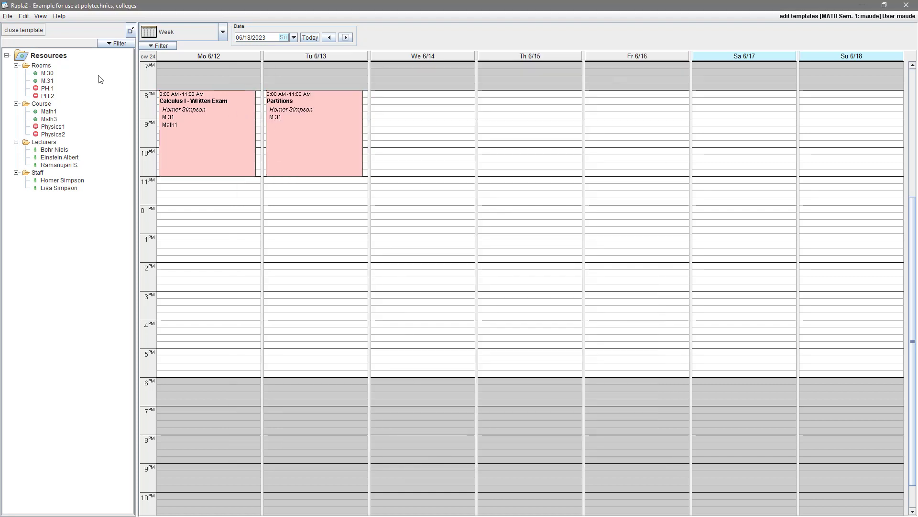
# - Leave template editing, go to the empty week of April 3–9, 2023, and select Monday 9:30
pyautogui.click(19, 30)
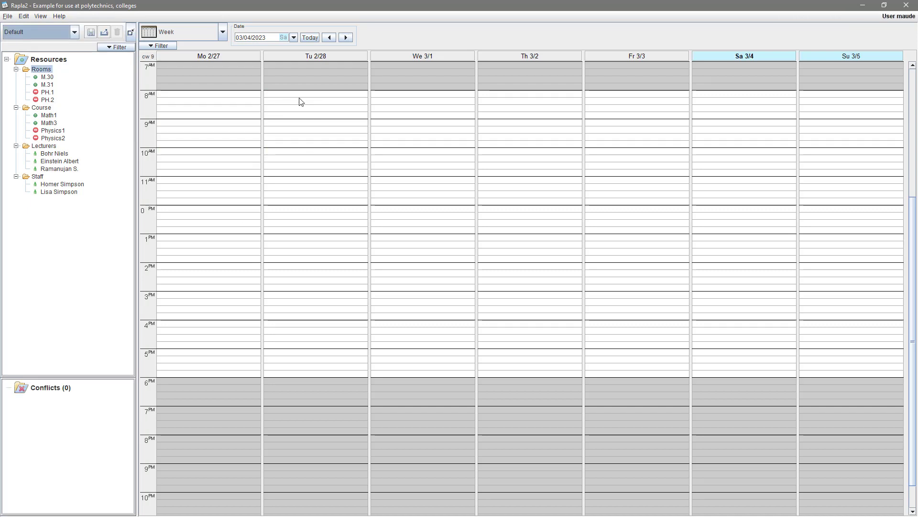
pyautogui.click(346, 38)
pyautogui.click(346, 37)
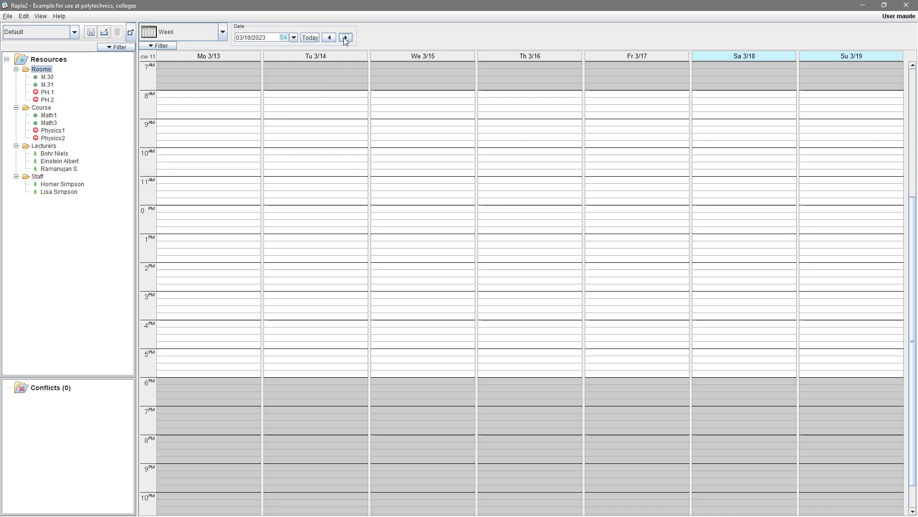
pyautogui.click(346, 37)
pyautogui.click(345, 38)
pyautogui.click(345, 38)
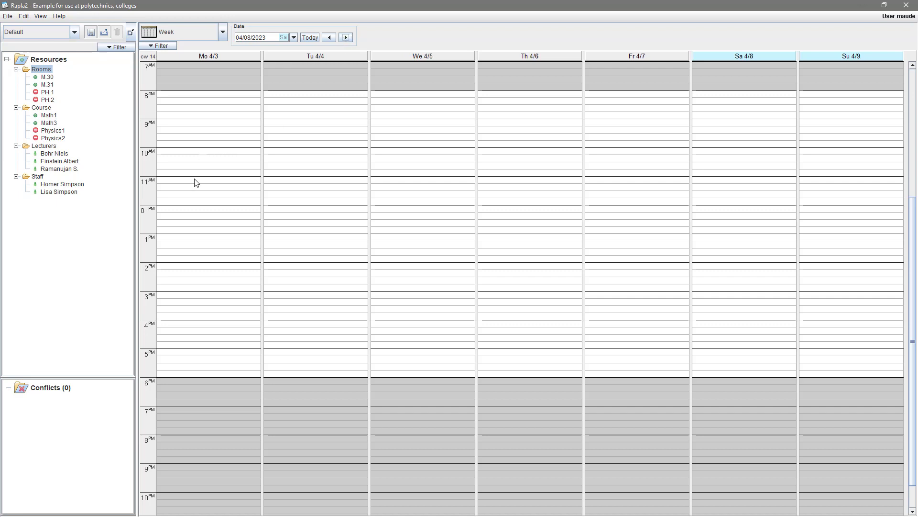
pyautogui.click(192, 139)
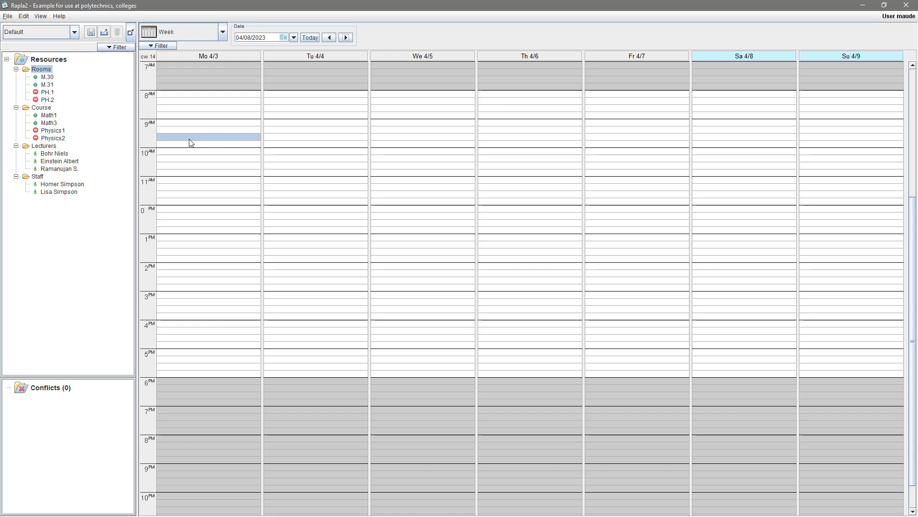
# - Apply the MATH Sem. 1 template at Monday 4/3/2023 and save the resulting weekly bookings
pyautogui.rightClick(191, 143)
pyautogui.moveTo(233, 156)
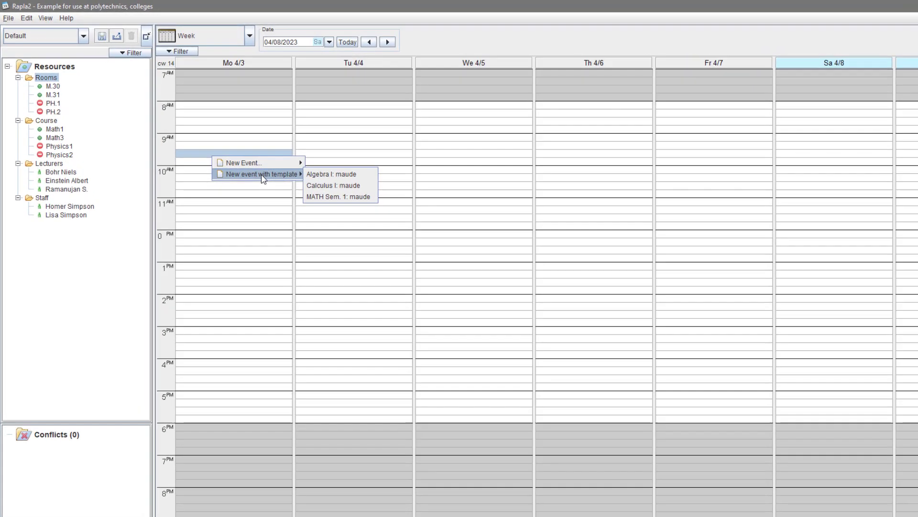
pyautogui.click(320, 197)
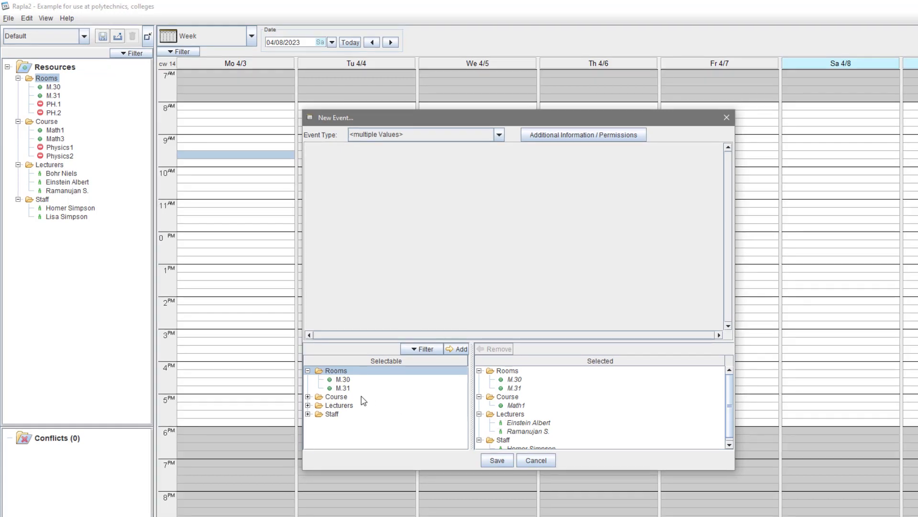
pyautogui.click(497, 460)
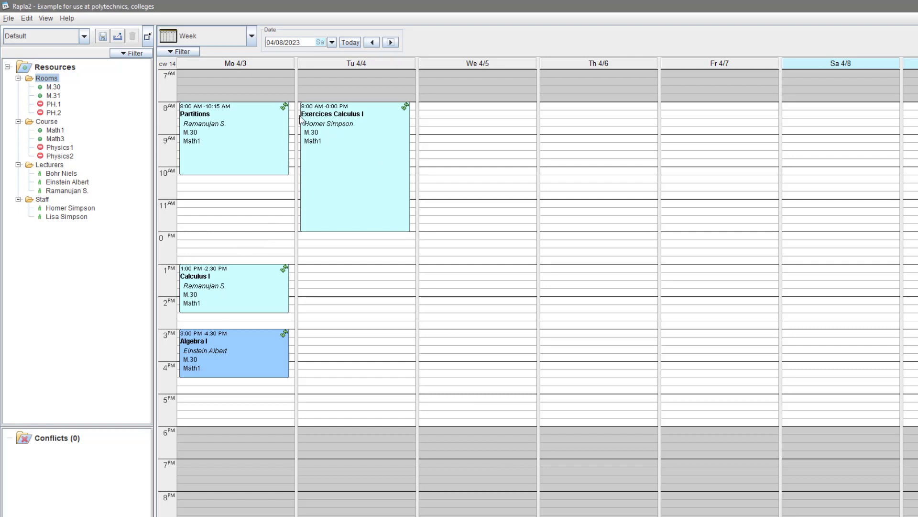
# - Step through the semester weeks to the June exam week, then back to the week of April 10
pyautogui.click(390, 43)
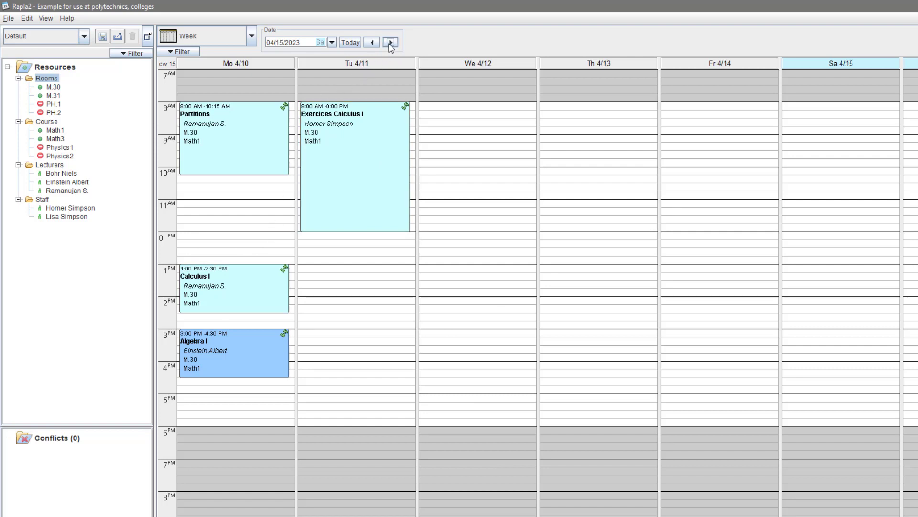
pyautogui.click(390, 43)
pyautogui.click(390, 43)
pyautogui.click(390, 42)
pyautogui.click(391, 43)
pyautogui.click(390, 43)
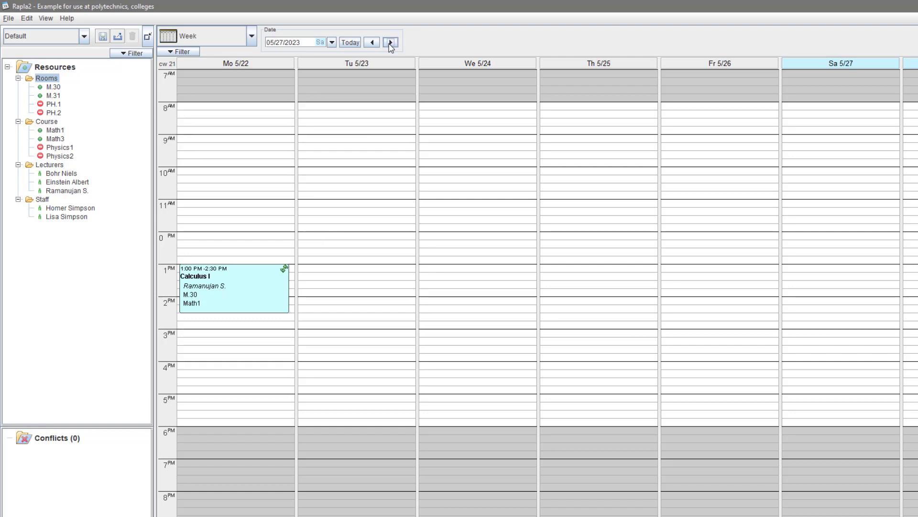
pyautogui.click(390, 43)
pyautogui.click(390, 42)
pyautogui.click(391, 42)
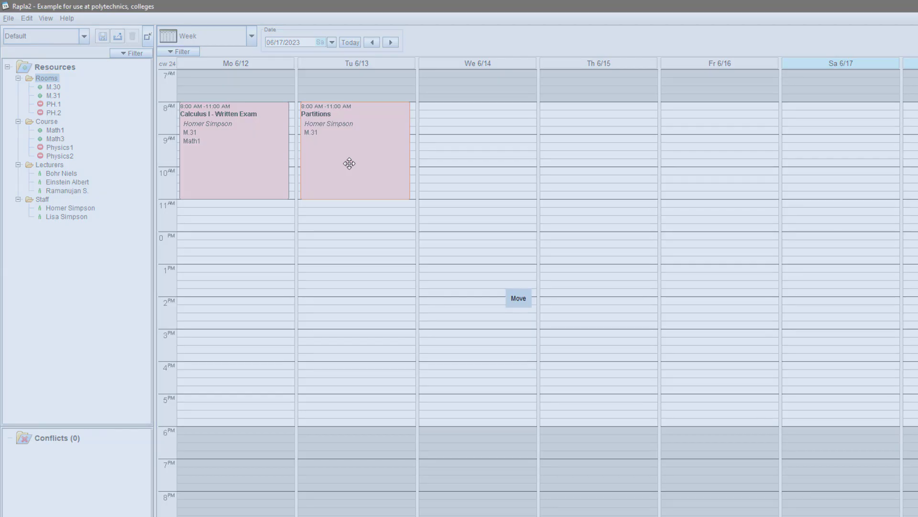
pyautogui.click(377, 42)
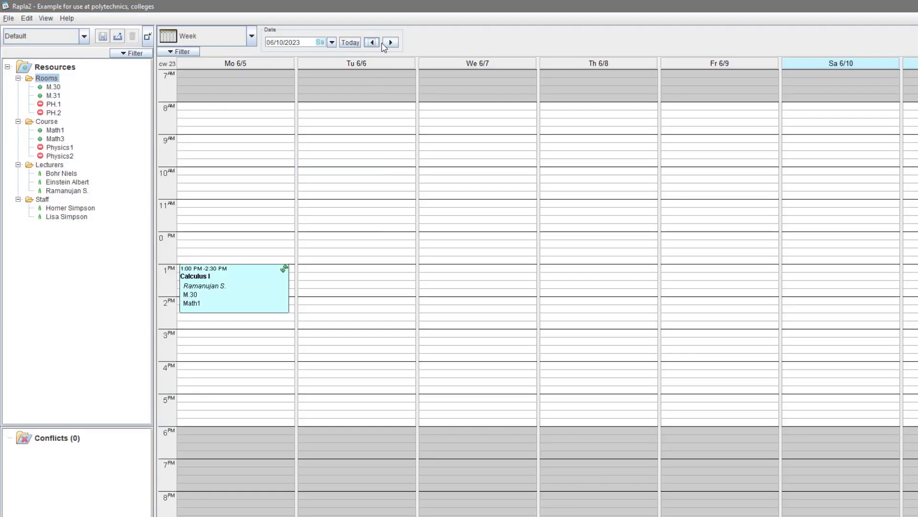
pyautogui.click(374, 42)
pyautogui.click(373, 43)
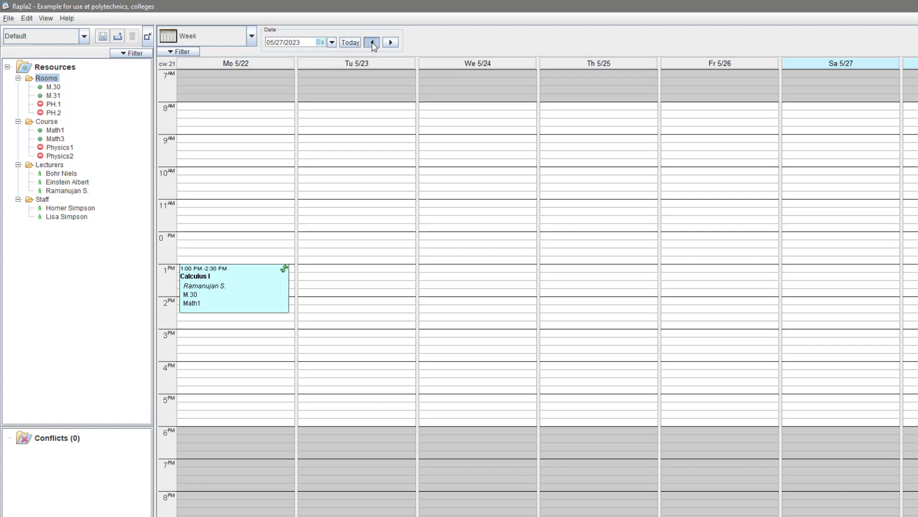
pyautogui.click(372, 42)
pyautogui.click(372, 42)
pyautogui.click(373, 42)
pyautogui.click(372, 43)
pyautogui.click(373, 43)
pyautogui.click(373, 43)
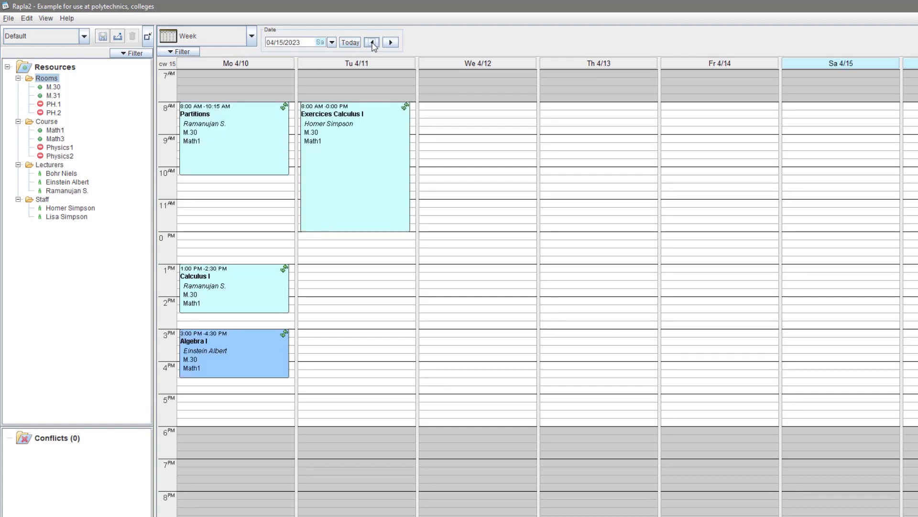
pyautogui.click(372, 43)
pyautogui.click(390, 42)
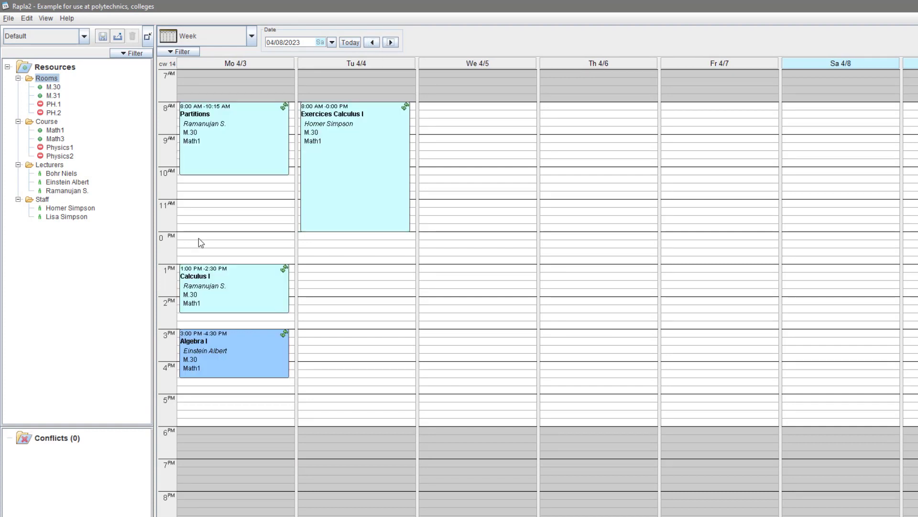
pyautogui.click(391, 43)
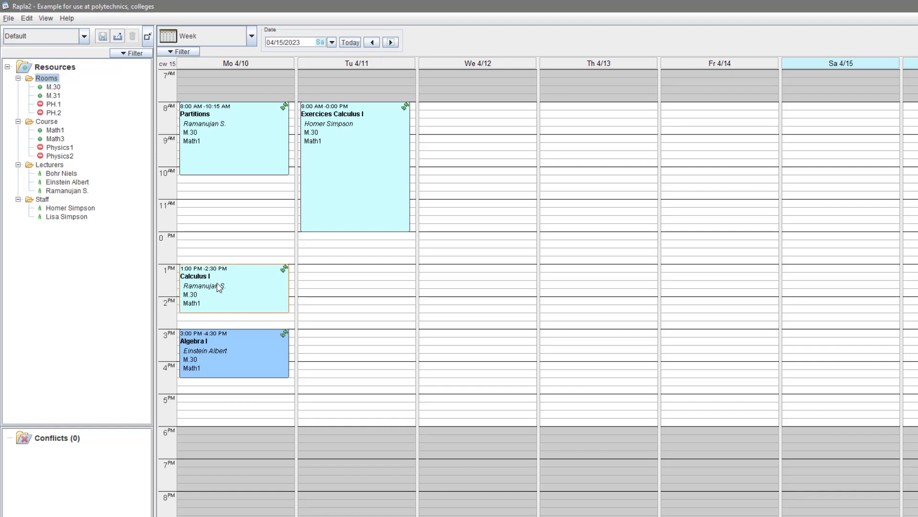
# - Move only the 4/10 Calculus I lecture 15 minutes later, to 1:15–2:45 PM
pyautogui.moveTo(219, 286); pyautogui.dragTo(216, 298)
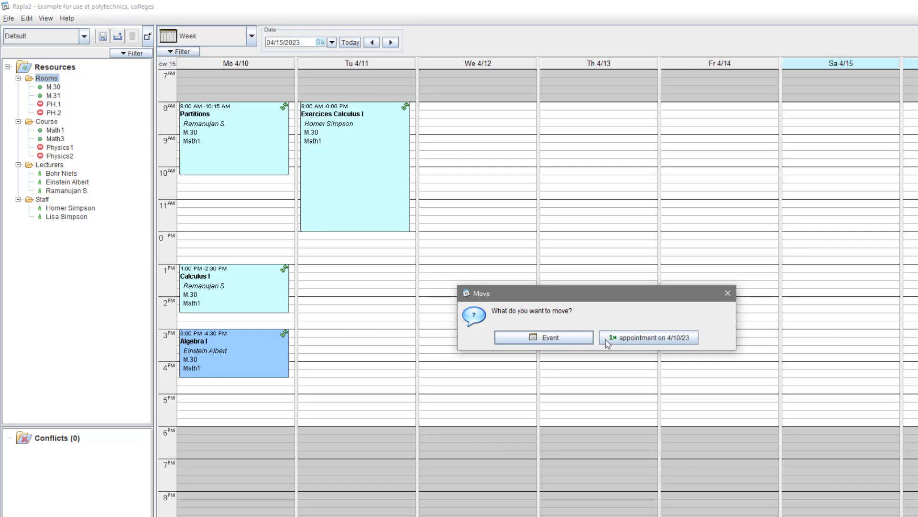
pyautogui.click(627, 341)
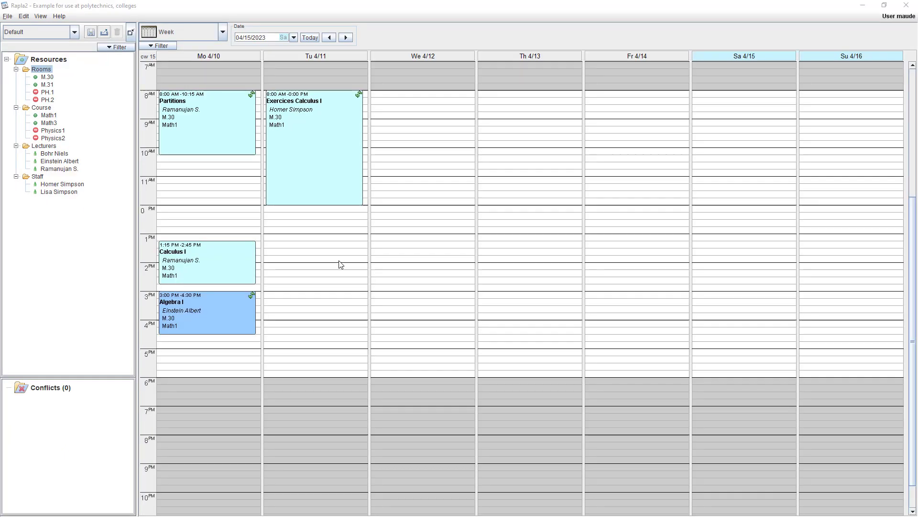
# - Jump ahead to the week starting Monday 10/2/2023 (cw 40)
pyautogui.click(345, 38)
pyautogui.click(346, 37)
pyautogui.click(346, 37)
pyautogui.click(346, 37)
pyautogui.click(346, 37)
pyautogui.click(346, 37)
pyautogui.click(345, 37)
pyautogui.click(346, 37)
pyautogui.click(346, 37)
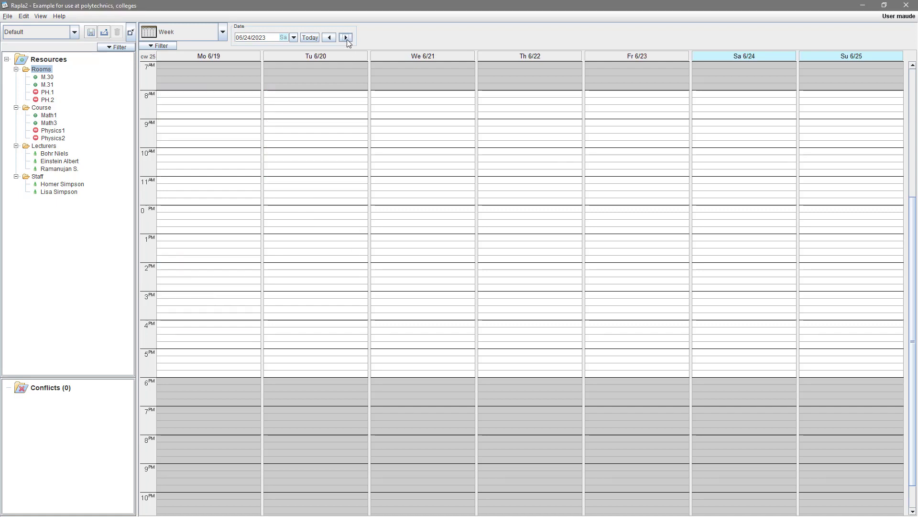
pyautogui.click(345, 37)
pyautogui.click(346, 37)
pyautogui.click(346, 37)
pyautogui.click(345, 38)
pyautogui.click(346, 38)
pyautogui.click(346, 37)
pyautogui.click(346, 37)
pyautogui.click(346, 38)
pyautogui.click(346, 38)
pyautogui.click(346, 37)
pyautogui.click(346, 37)
pyautogui.click(346, 37)
pyautogui.click(346, 37)
pyautogui.click(346, 37)
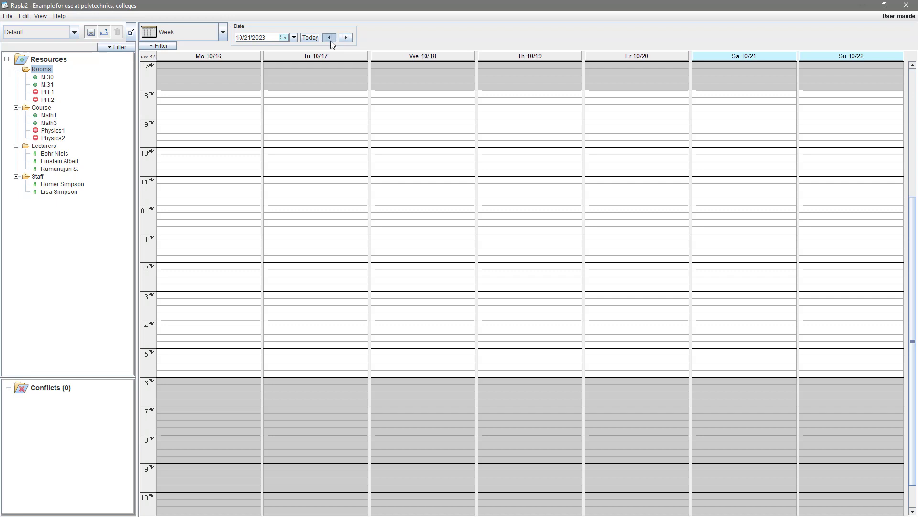
pyautogui.click(329, 38)
pyautogui.click(329, 37)
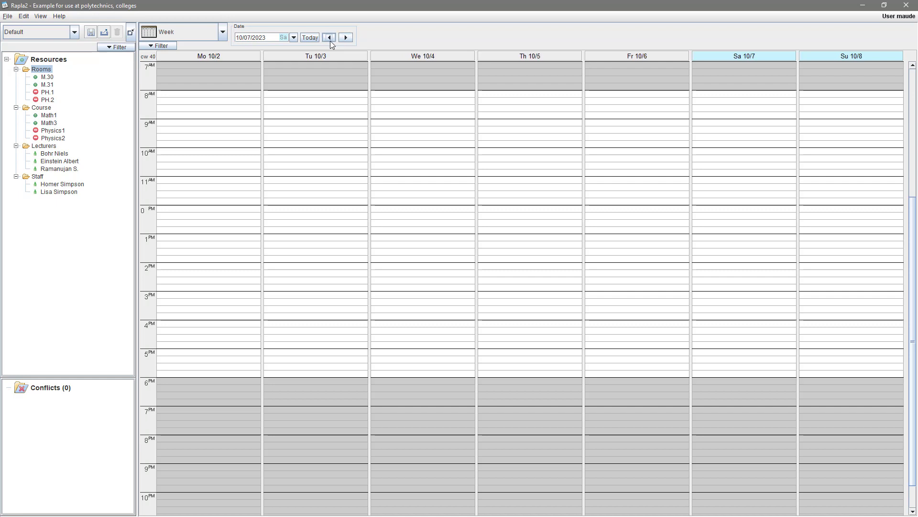
# - Apply the MATH Sem. 1 template from Monday 10/2 at 9 AM and save the winter bookings
pyautogui.rightClick(215, 116)
pyautogui.moveTo(229, 132)
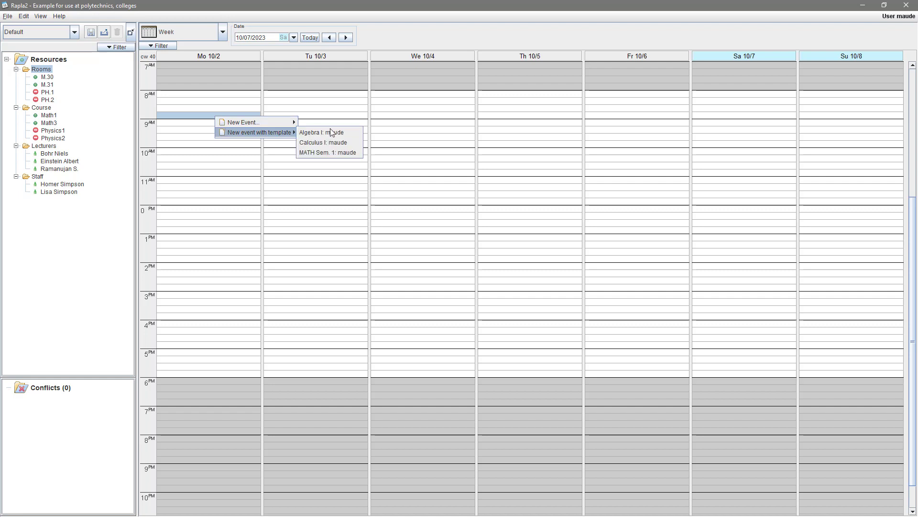
pyautogui.click(350, 153)
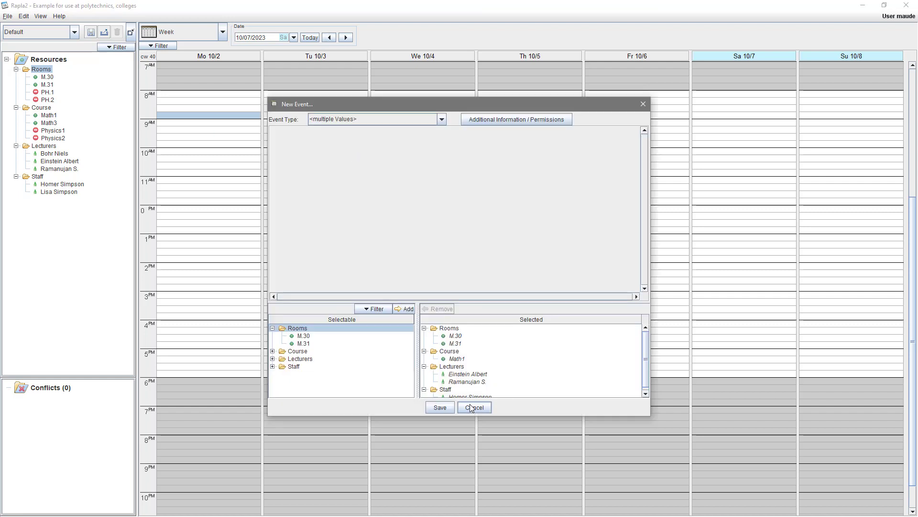
pyautogui.click(439, 407)
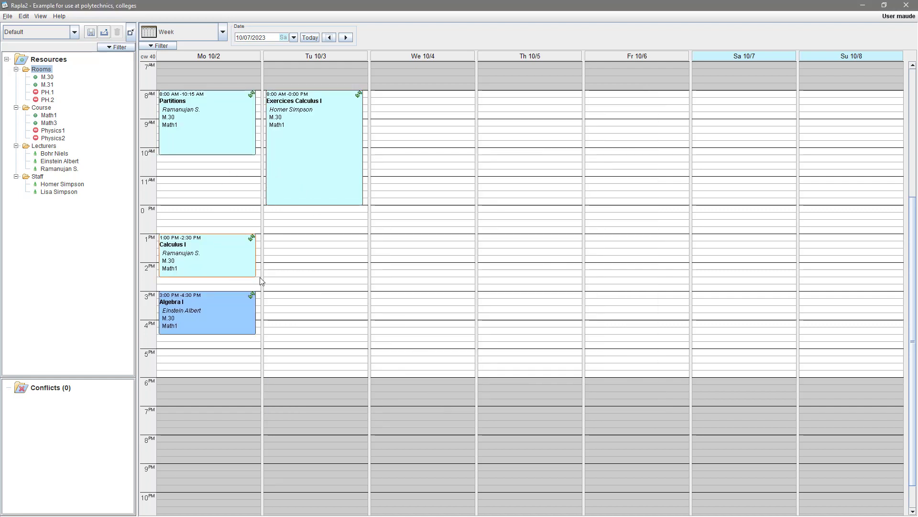
# - Advance the calendar week by week toward December, reaching the week of December 4 (cw 49)
pyautogui.click(346, 38)
pyautogui.click(346, 37)
pyautogui.click(346, 37)
pyautogui.click(346, 37)
pyautogui.click(346, 37)
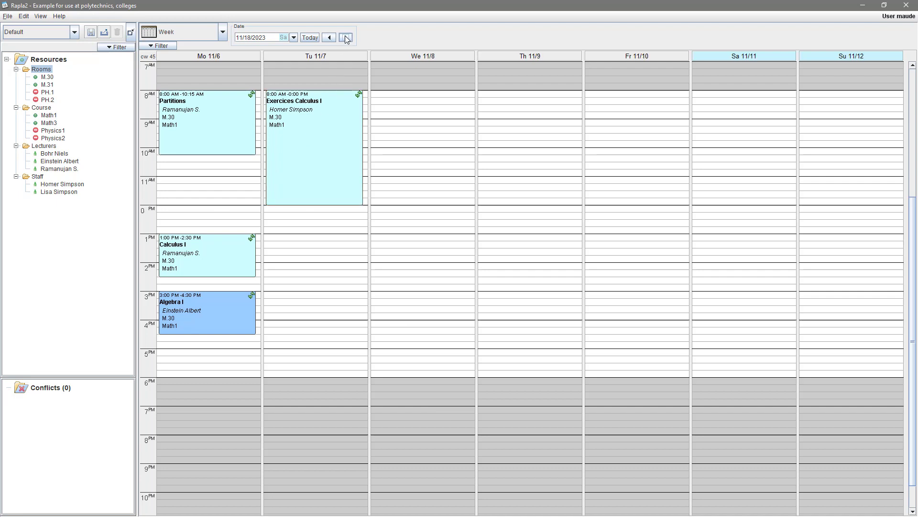
pyautogui.click(346, 38)
pyautogui.click(346, 38)
pyautogui.click(346, 37)
pyautogui.click(346, 38)
pyautogui.click(346, 38)
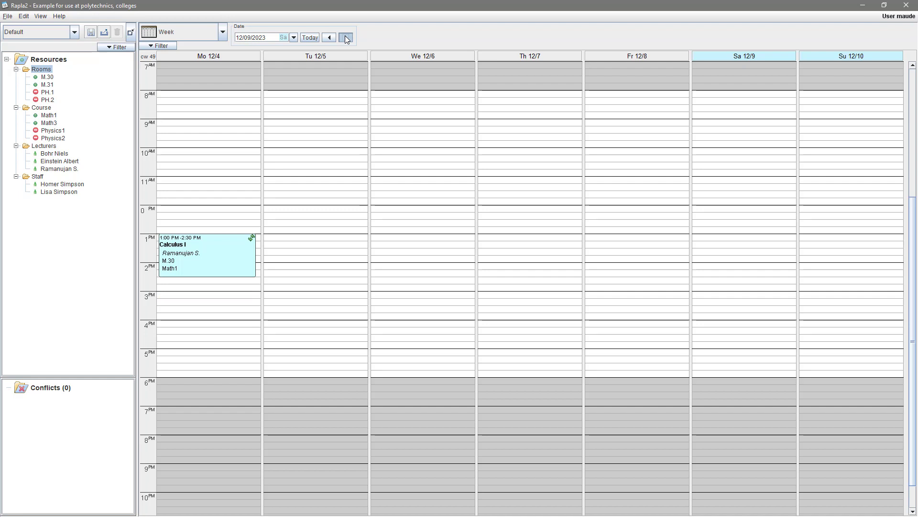